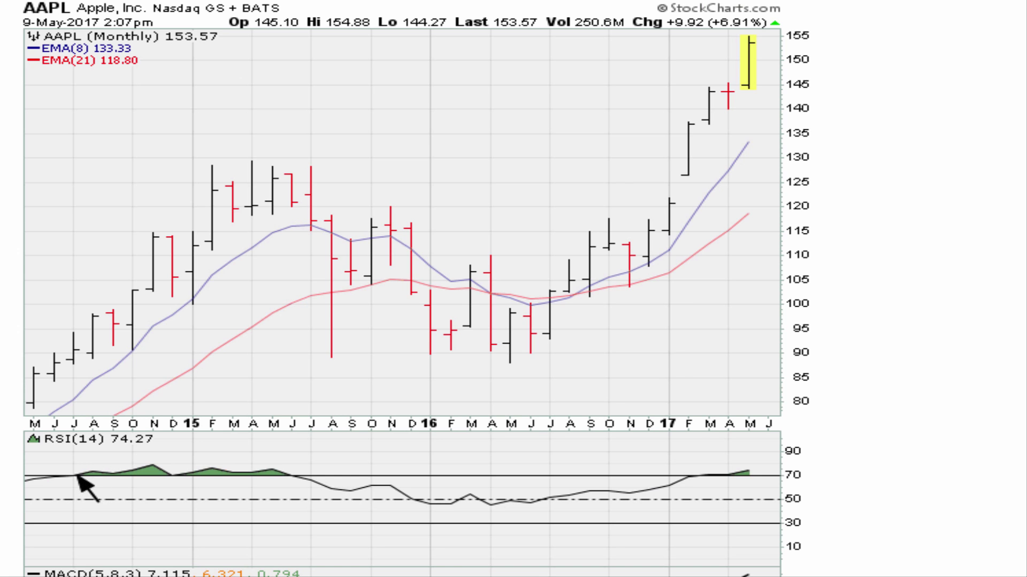
- Handwrite "69.1" on the price chart beneath the 2017 bars
mouse_move(675, 333)
mouse_down()
mouse_move(663, 413)
mouse_move(672, 393)
mouse_up()
drag(737, 344, 733, 410)
click(749, 389)
drag(768, 351, 767, 404)
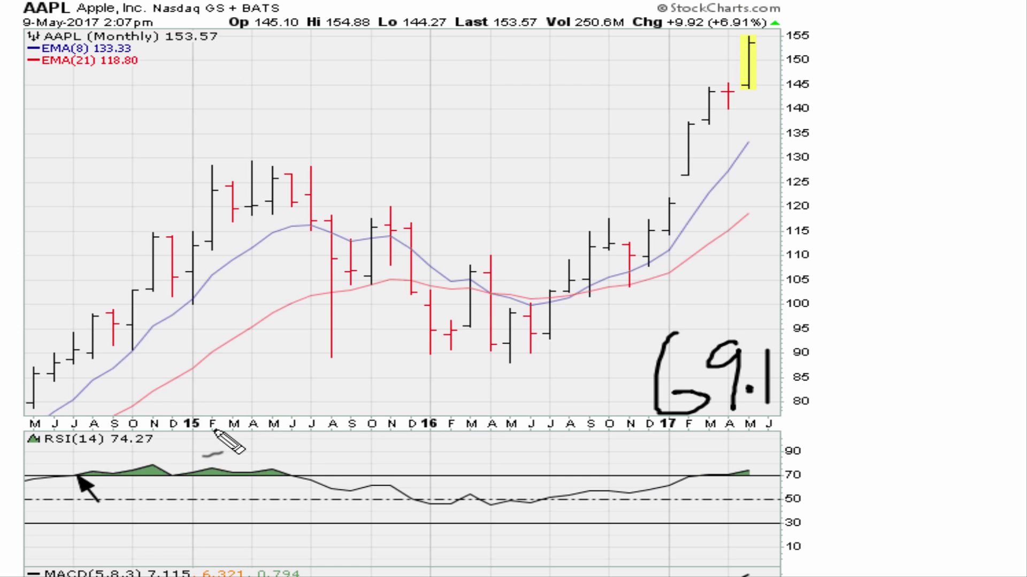
- Mark the mid-2014 to mid-2015 rally with a rising arrow, boxes on its start and end bars, and an arrow at RSI's drop below 70
mouse_move(68, 380)
mouse_down()
mouse_move(254, 244)
mouse_move(297, 187)
mouse_move(303, 209)
mouse_up()
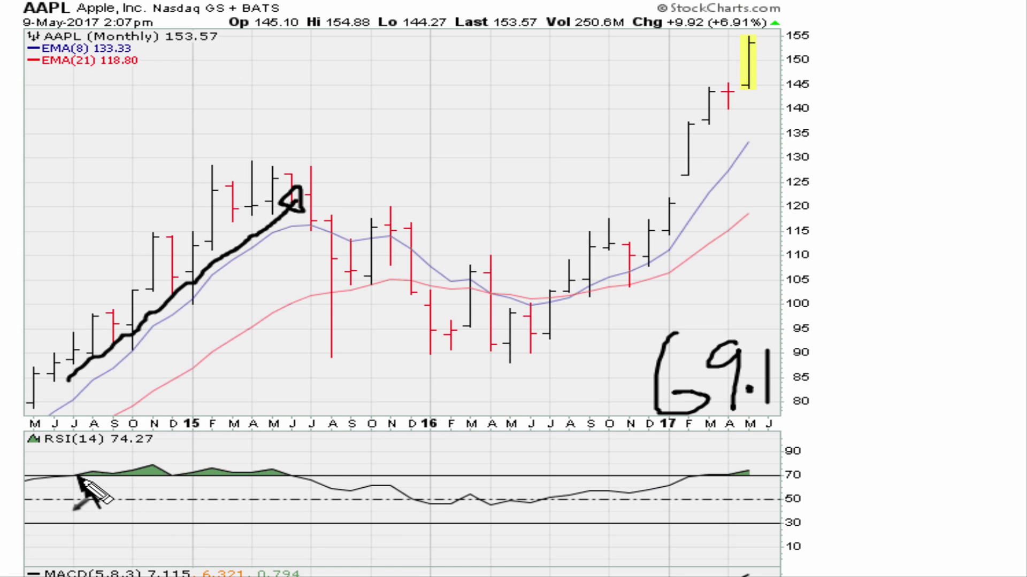
drag(48, 355, 77, 367)
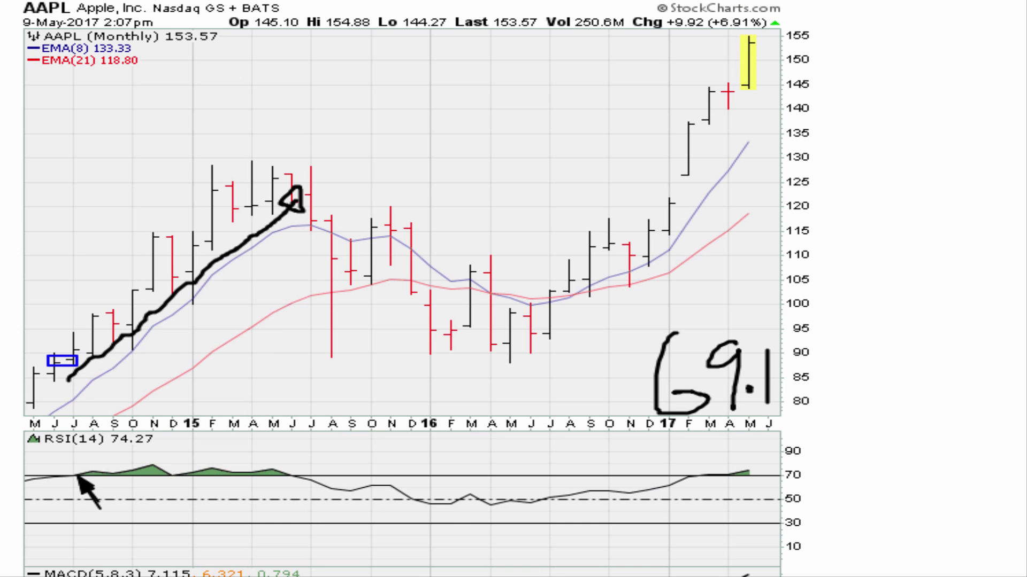
drag(173, 475, 190, 483)
drag(312, 447, 293, 476)
drag(289, 192, 325, 204)
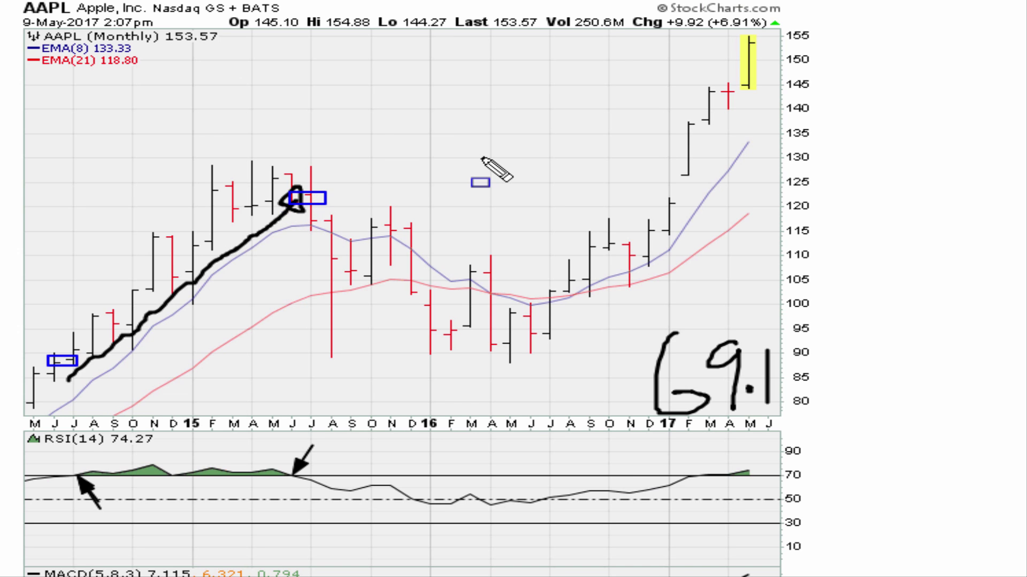
- Annotate the February 2017 signal with an RSI arrow, circles around the bar and the 69.1 note, and a zigzag arrow projecting upward
drag(698, 512, 698, 478)
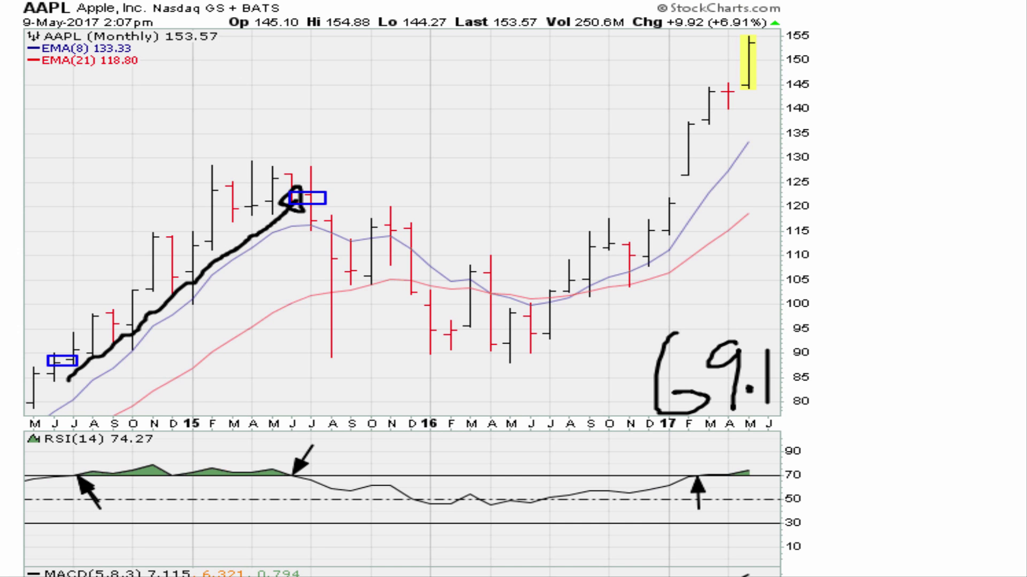
mouse_move(671, 129)
mouse_down()
mouse_move(716, 165)
mouse_move(665, 159)
mouse_move(663, 117)
mouse_up()
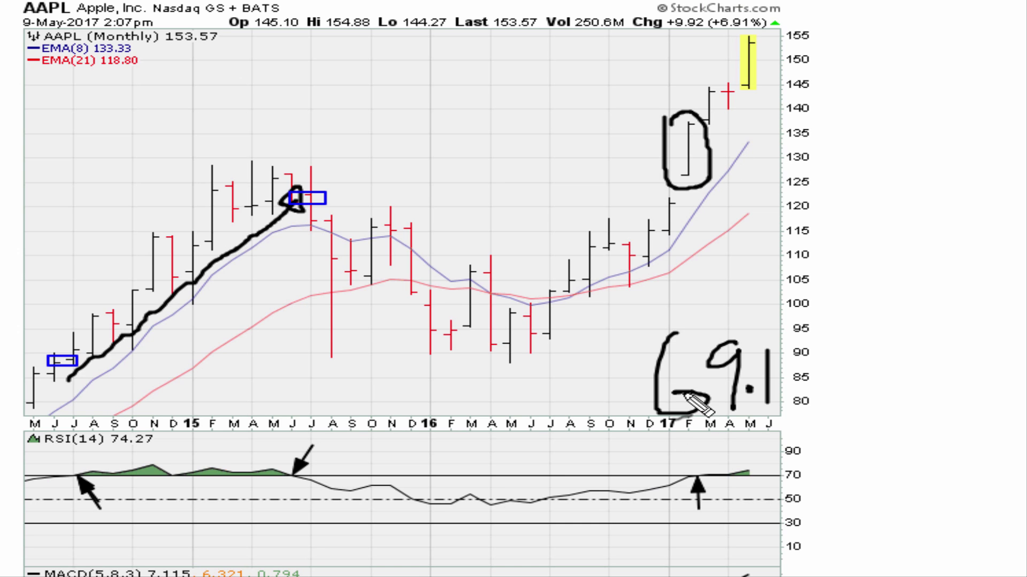
mouse_move(644, 327)
mouse_down()
mouse_move(778, 335)
mouse_move(802, 408)
mouse_move(652, 442)
mouse_move(623, 353)
mouse_move(645, 327)
mouse_up()
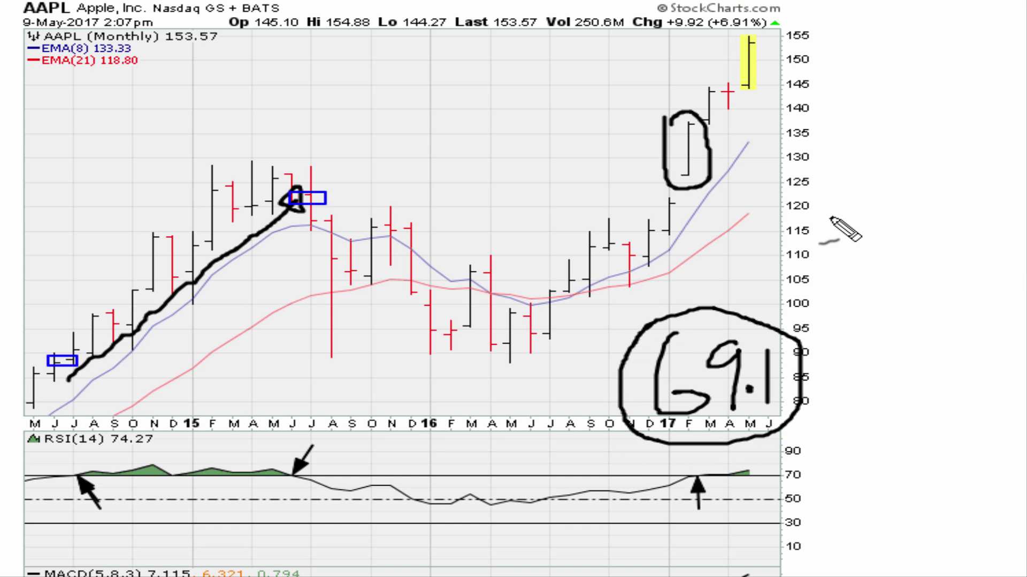
mouse_move(730, 275)
mouse_down()
mouse_move(850, 235)
mouse_move(883, 244)
mouse_move(909, 220)
mouse_move(890, 174)
mouse_move(932, 191)
mouse_move(897, 174)
mouse_up()
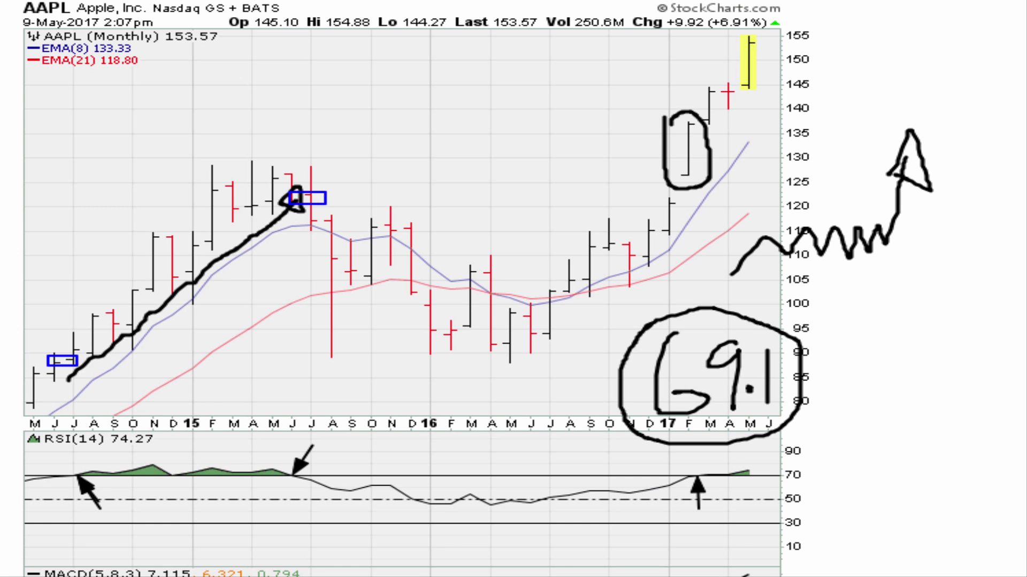
- Point red arrows at the mid-2015 RSI drop and the July 2015 bar, and sketch a falling arrow through early 2016
drag(362, 440, 303, 475)
drag(371, 166, 319, 187)
mouse_move(297, 246)
mouse_down()
mouse_move(333, 291)
mouse_move(455, 365)
mouse_move(468, 348)
mouse_move(436, 359)
mouse_move(466, 354)
mouse_up()
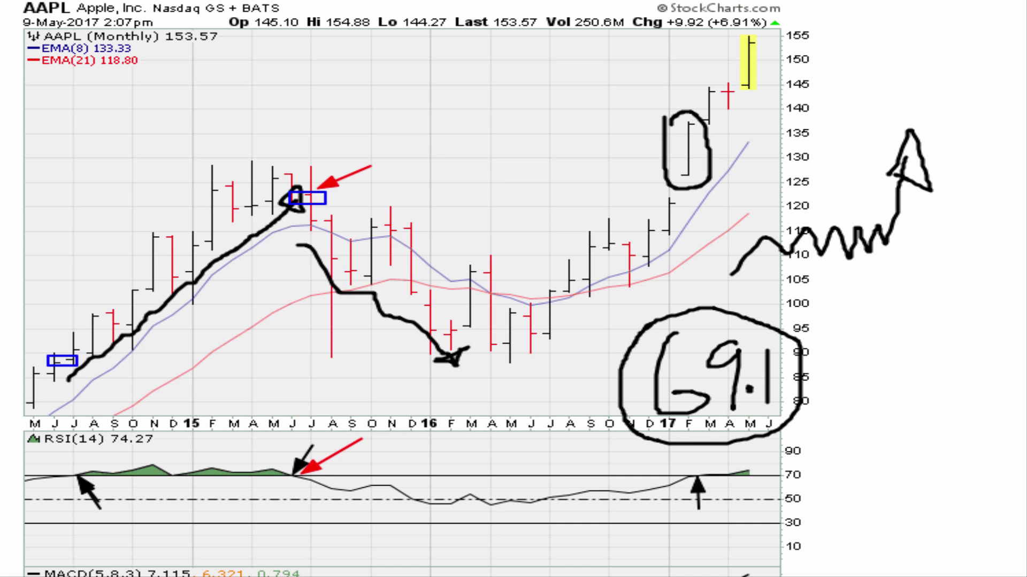
- Clear the drawings and mark the March 2017 close with a box, a blue horizontal line and the handwritten value 143.66
key(Escape)
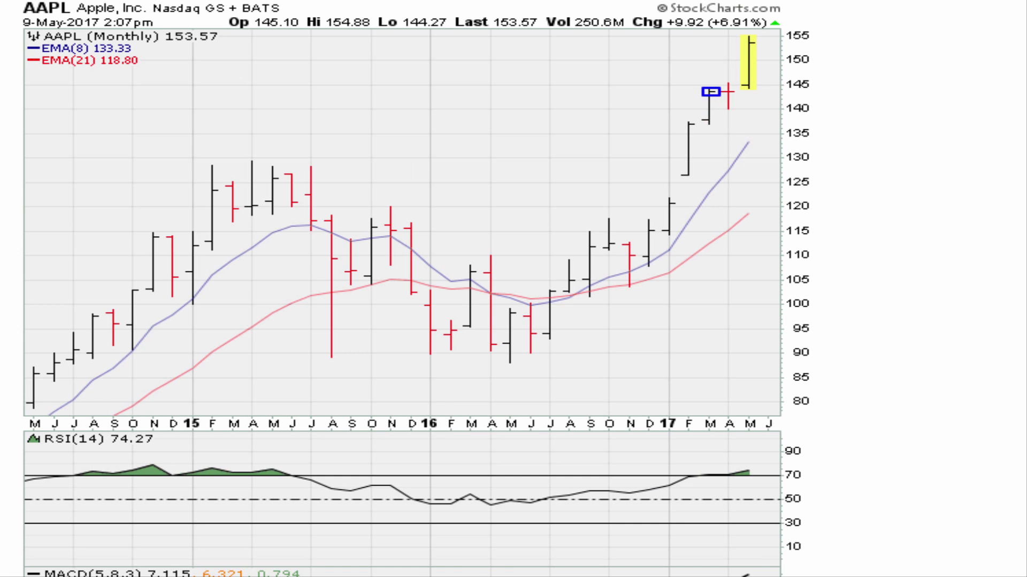
drag(684, 93, 828, 94)
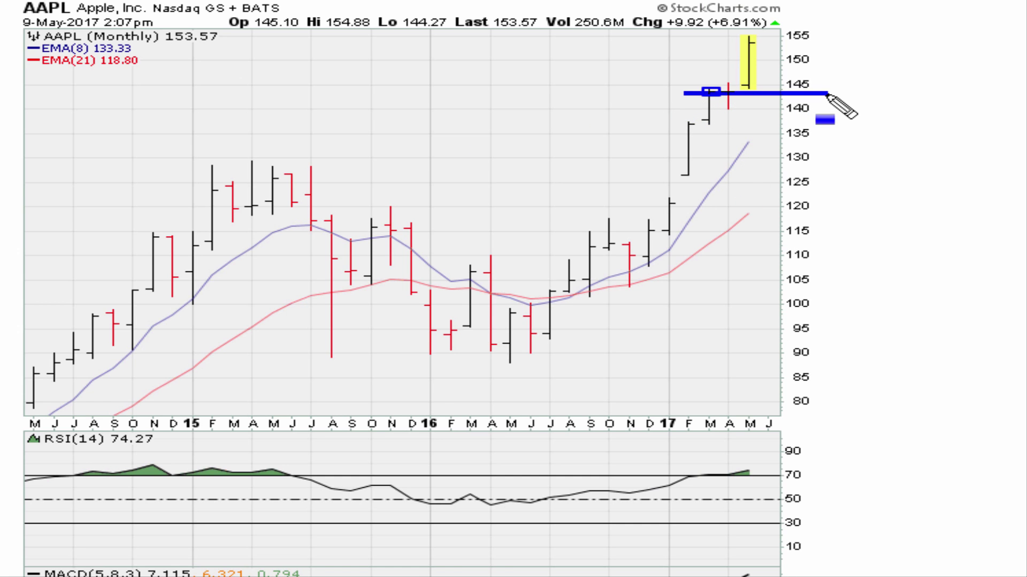
drag(465, 90, 460, 147)
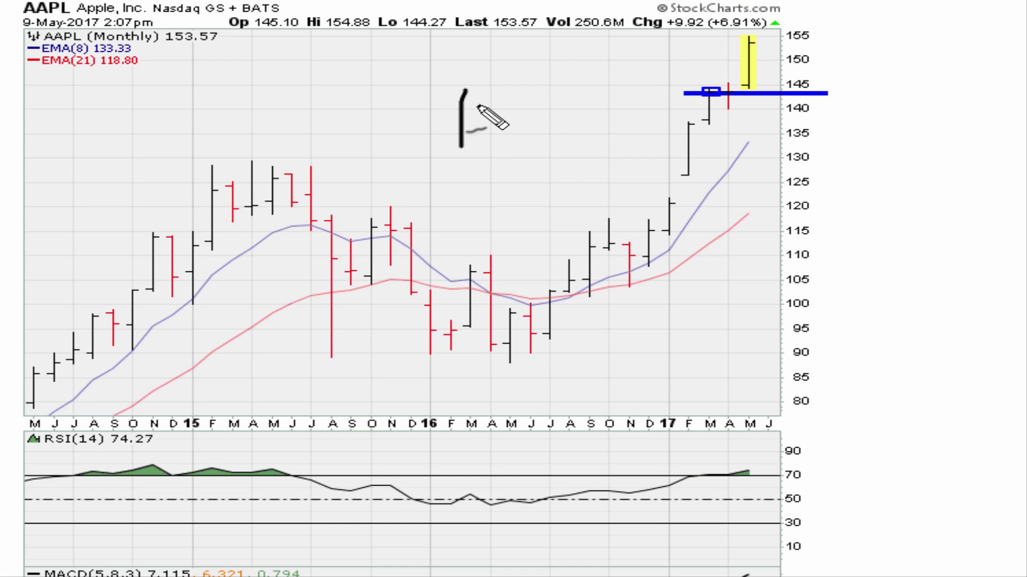
mouse_move(487, 84)
mouse_down()
mouse_move(532, 107)
mouse_move(541, 99)
mouse_up()
drag(535, 97, 530, 160)
drag(554, 80, 562, 136)
click(591, 92)
mouse_move(624, 74)
mouse_down()
mouse_move(615, 106)
mouse_move(614, 93)
mouse_up()
mouse_move(648, 56)
mouse_down()
mouse_move(650, 106)
mouse_move(648, 95)
mouse_up()
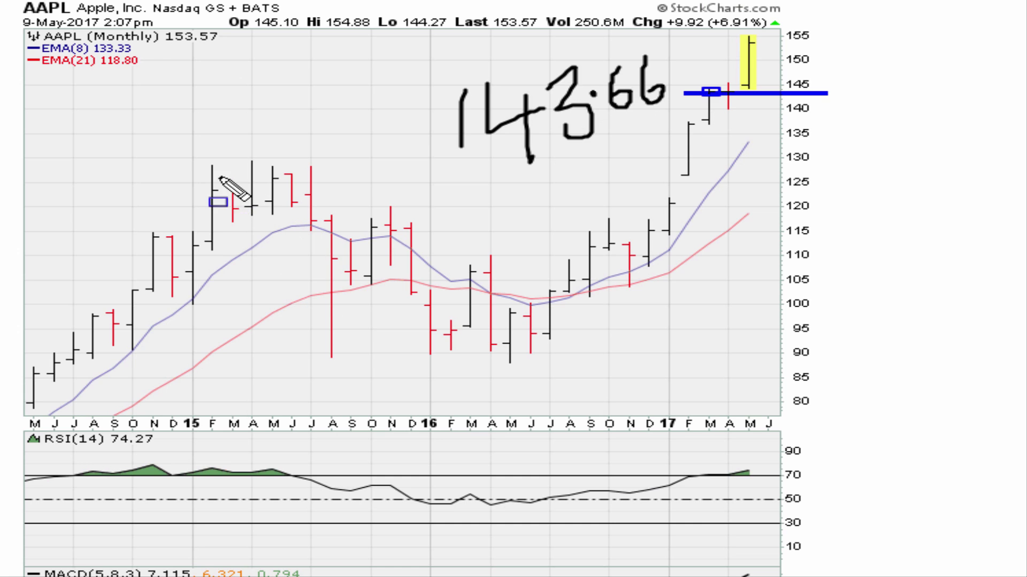
- Draw a blue line across the February 2015 close, rate the following months with X and check marks, and sketch the decline with a falling arrow
mouse_move(205, 187)
mouse_down()
mouse_move(229, 198)
mouse_move(305, 186)
mouse_move(393, 191)
mouse_up()
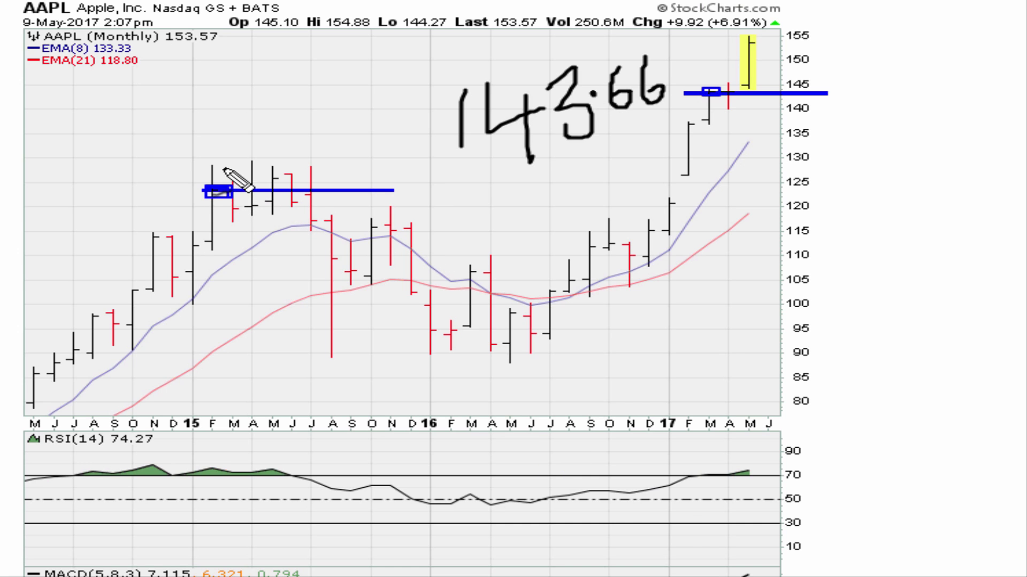
mouse_move(242, 163)
mouse_down()
mouse_move(221, 183)
mouse_move(257, 173)
mouse_move(294, 131)
mouse_up()
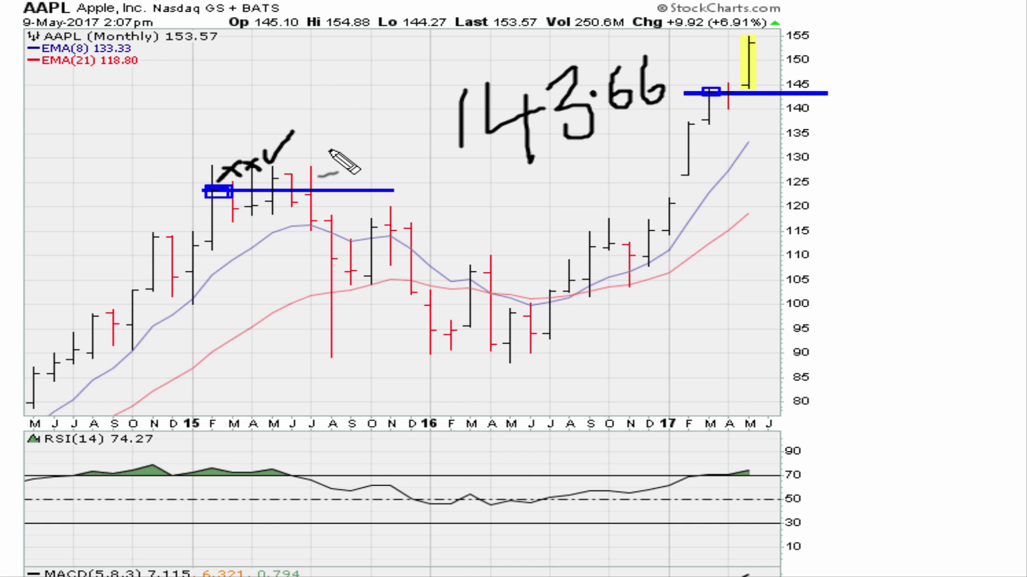
mouse_move(287, 165)
mouse_down()
mouse_move(299, 177)
mouse_move(288, 176)
mouse_move(333, 181)
mouse_move(312, 193)
mouse_up()
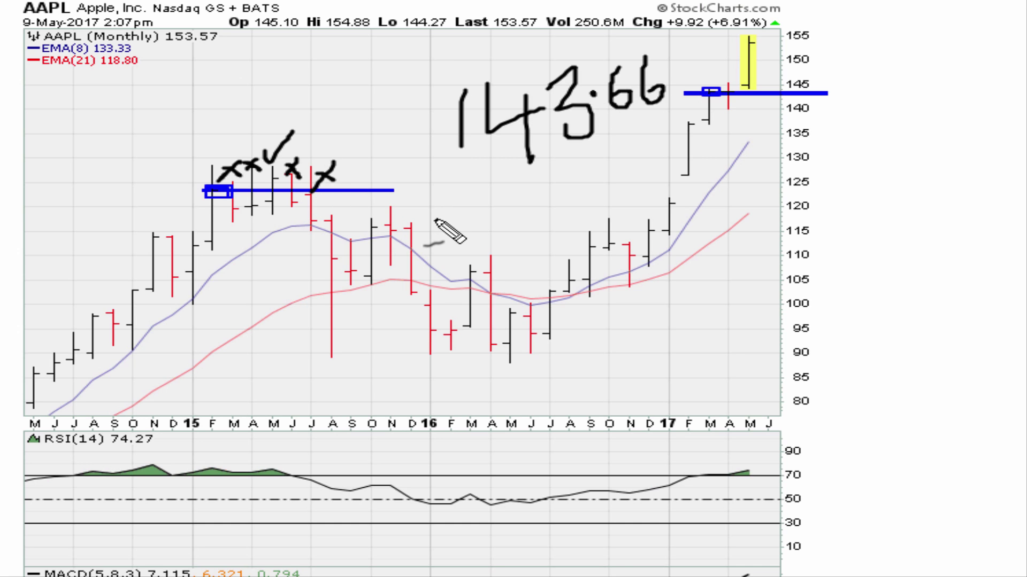
mouse_move(321, 209)
mouse_down()
mouse_move(384, 258)
mouse_move(432, 318)
mouse_move(424, 338)
mouse_move(444, 349)
mouse_move(469, 323)
mouse_up()
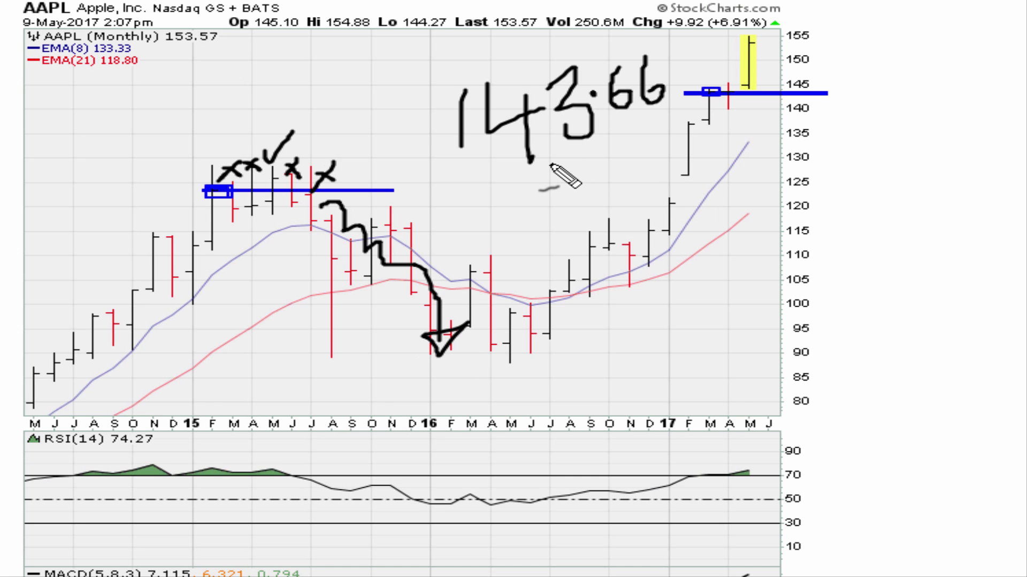
mouse_move(626, 137)
mouse_down()
mouse_move(631, 155)
mouse_move(675, 115)
mouse_up()
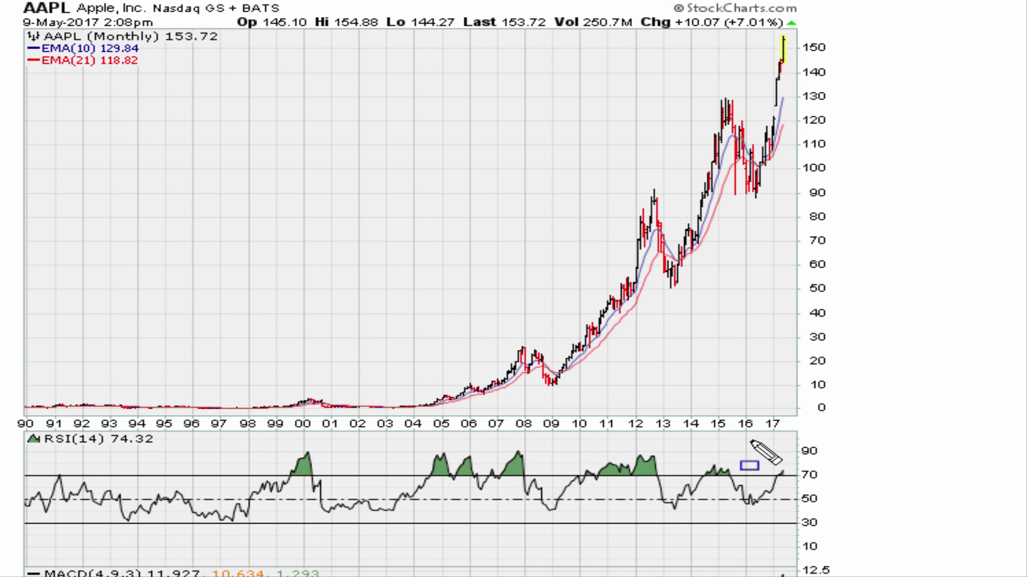
- Box the RSI peak near 2000 on the full-history chart, and box the 1999 and June date labels on the 1999–2000 chart
drag(276, 444, 325, 480)
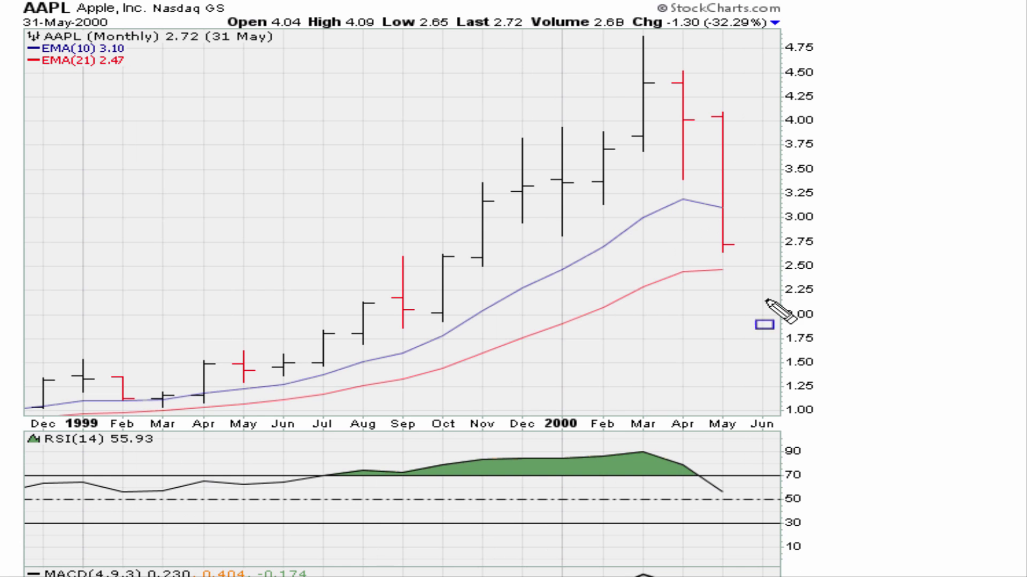
drag(62, 410, 112, 434)
drag(750, 410, 781, 431)
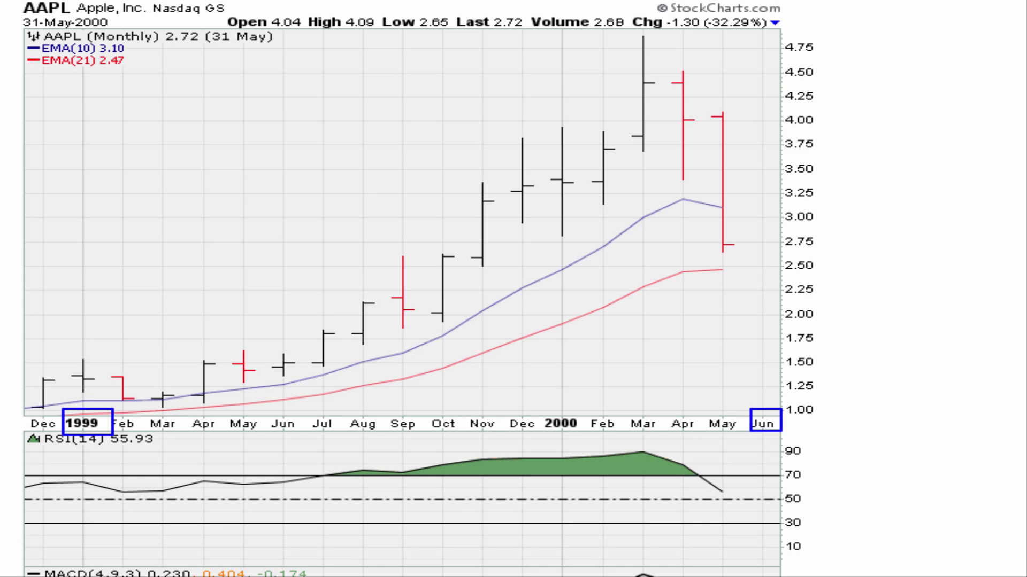
- Mark the July 1999 entry and spring 2000 exit with arrows on RSI and price, and handwrite "69.1" on the chart
drag(357, 523, 325, 475)
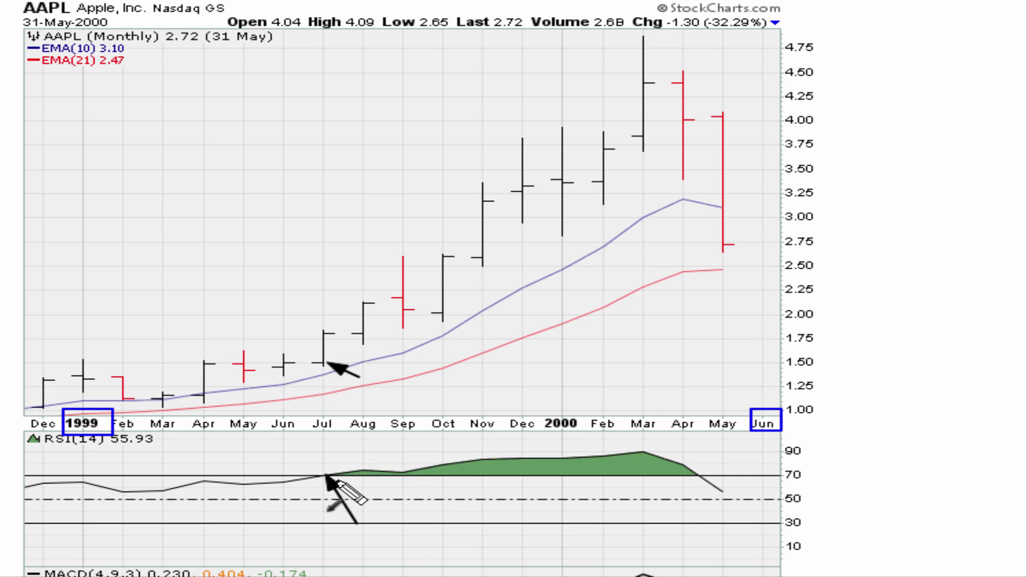
drag(633, 315, 625, 364)
mouse_move(707, 319)
mouse_down()
mouse_move(706, 375)
mouse_move(741, 368)
mouse_up()
click(714, 349)
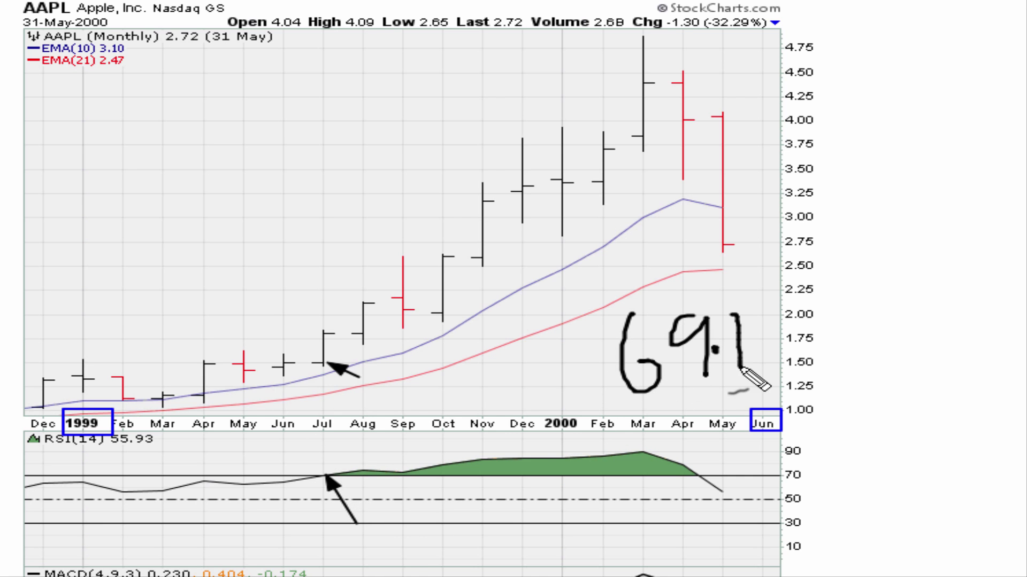
mouse_move(726, 435)
mouse_down()
mouse_move(701, 472)
mouse_move(717, 465)
mouse_up()
mouse_move(740, 43)
mouse_down()
mouse_move(672, 66)
mouse_move(692, 64)
mouse_up()
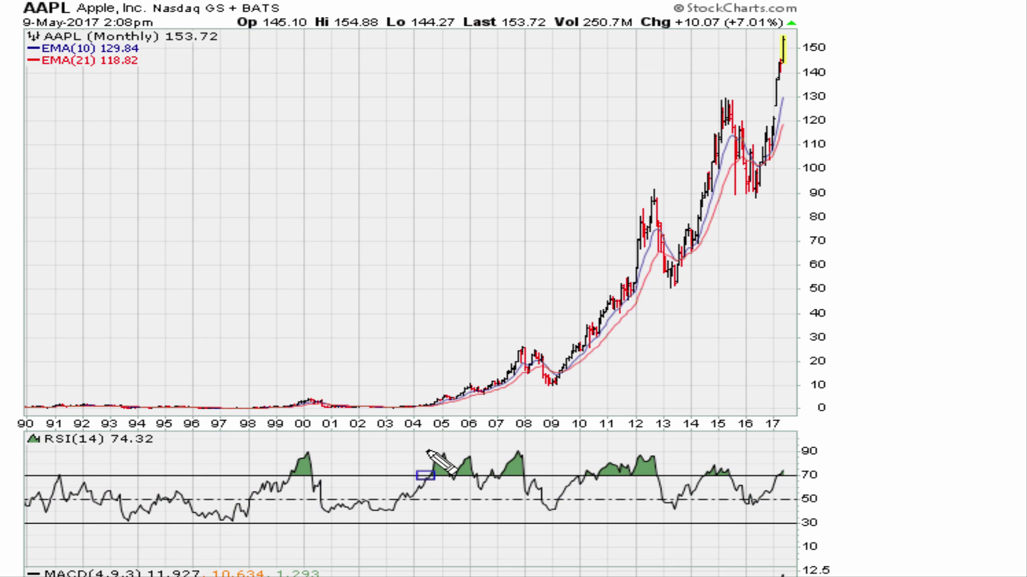
- Box the 2004–2008 RSI peaks on the full-history chart and handwrite "69.1" on the price area
drag(417, 446, 535, 479)
mouse_move(701, 338)
mouse_down()
mouse_move(701, 398)
mouse_move(687, 381)
mouse_up()
drag(748, 348, 749, 384)
click(757, 374)
drag(775, 351, 781, 372)
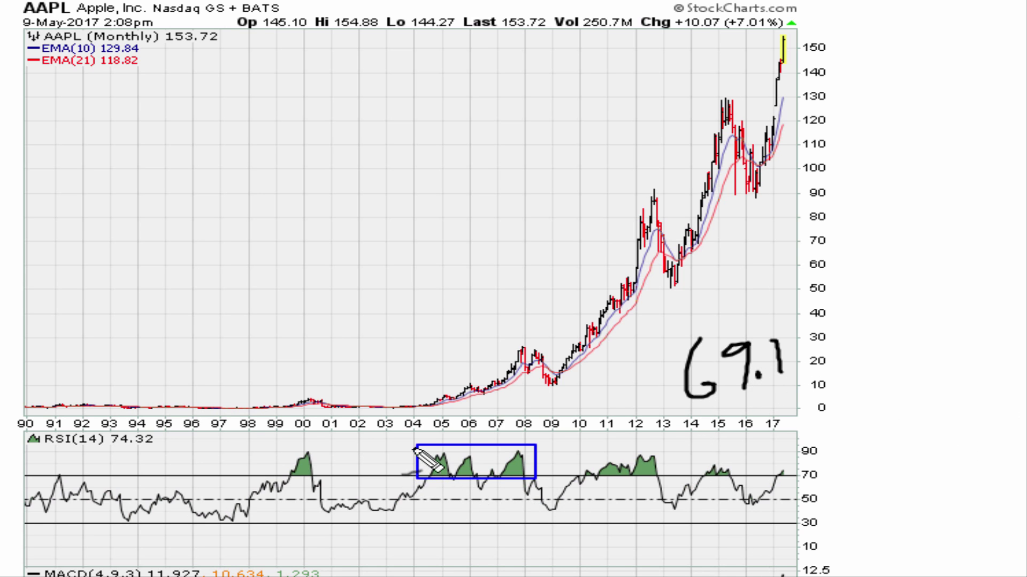
- Mark the 04 and 08 year labels on the full-history chart, and box the same labels on the 2004–2008 chart
drag(409, 434, 420, 431)
drag(523, 433, 534, 430)
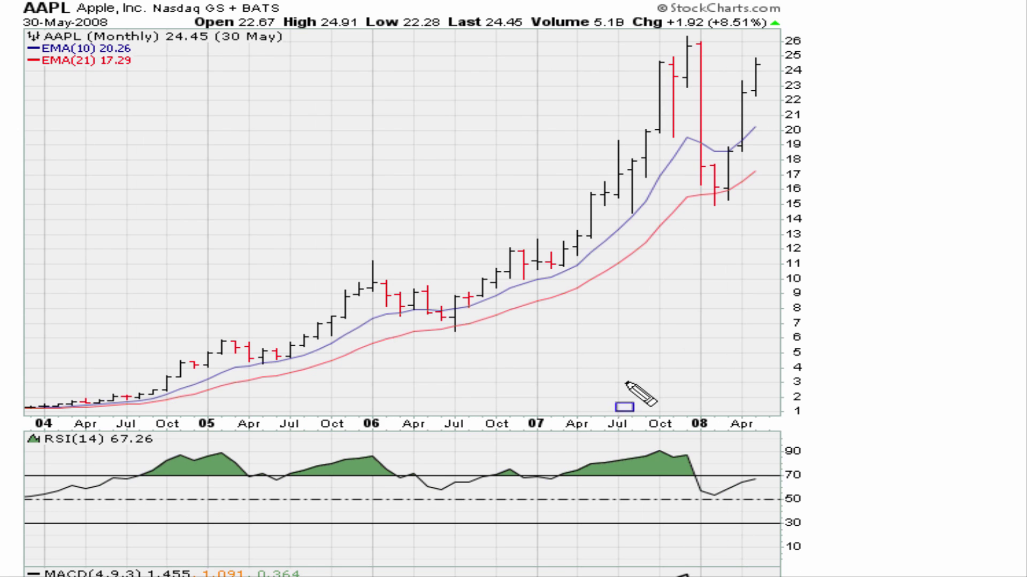
drag(28, 413, 64, 438)
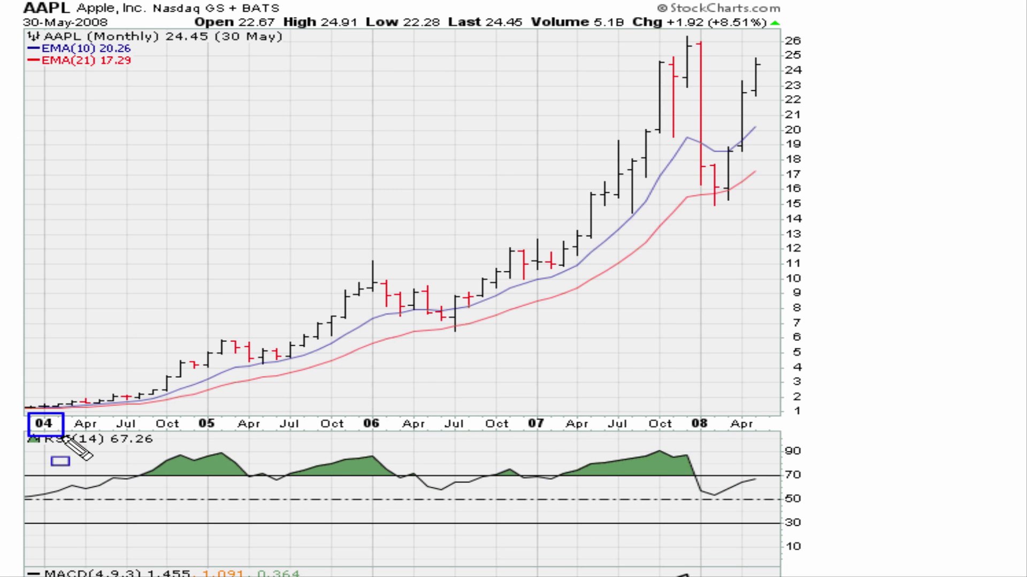
drag(680, 411, 722, 431)
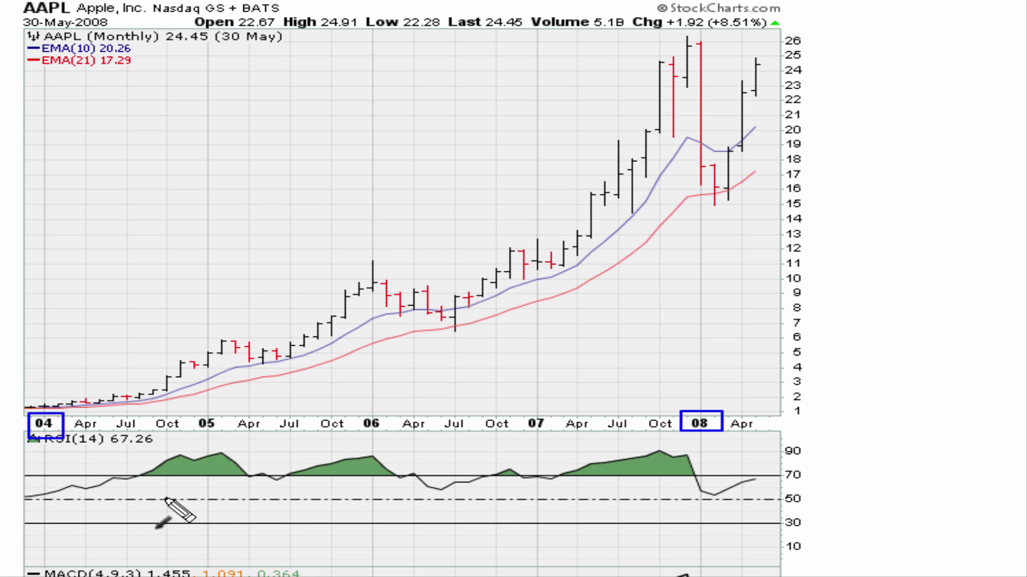
- Point arrows at the RSI crossings of 70 from 2004 to early 2006, and at the matching price bars in 2004 and 2005
drag(138, 473, 167, 498)
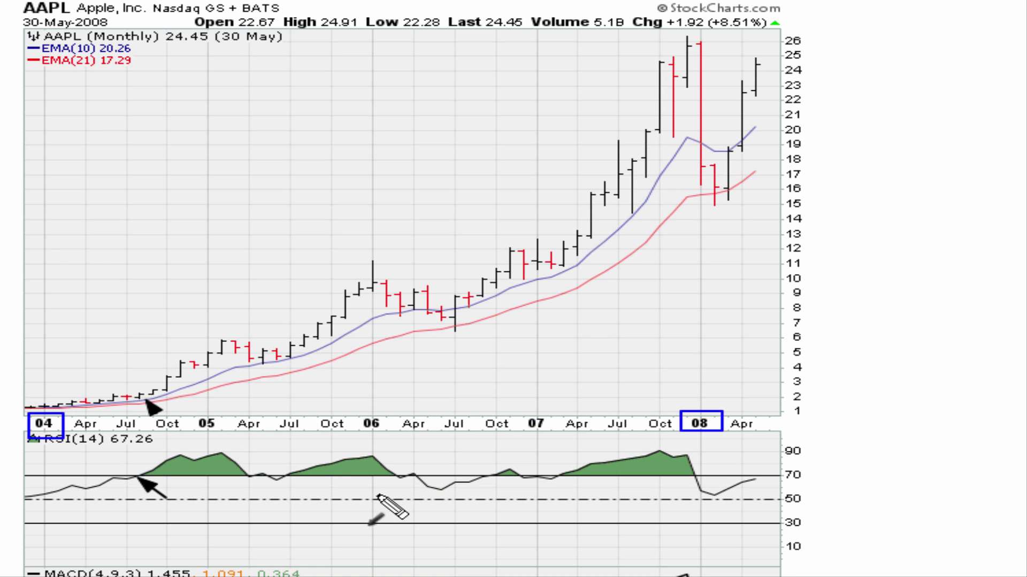
drag(274, 429, 262, 472)
drag(265, 321, 243, 340)
drag(327, 500, 292, 476)
drag(336, 384, 292, 351)
drag(412, 440, 393, 472)
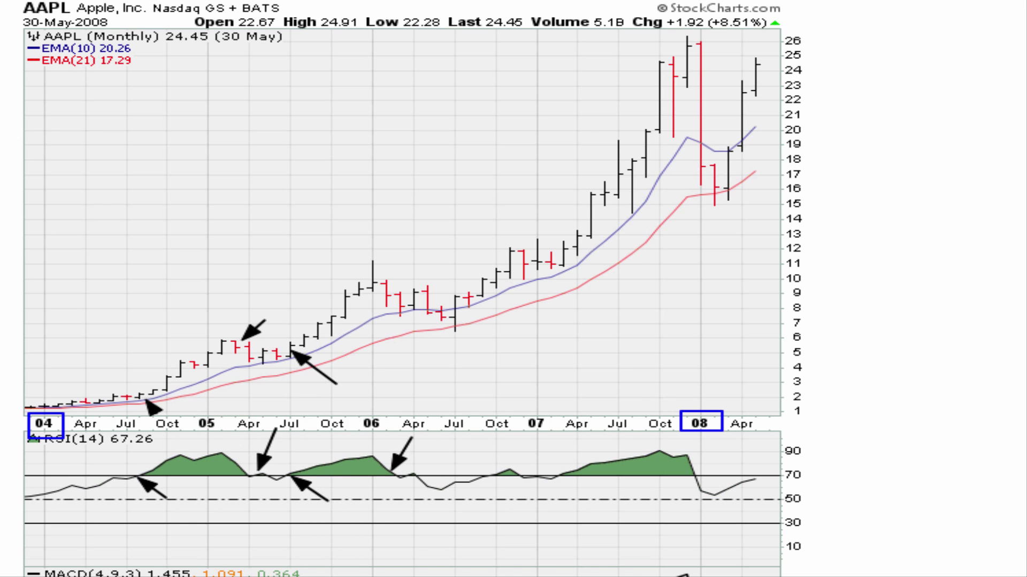
- Handwrite "69.1" on the 2004–2008 chart and point arrows at the early-2006 RSI drop and its price bar
drag(668, 309, 650, 370)
mouse_move(710, 309)
mouse_down()
mouse_move(728, 351)
mouse_move(725, 384)
mouse_up()
click(741, 371)
drag(745, 349, 752, 399)
drag(410, 433, 393, 463)
drag(409, 251, 383, 286)
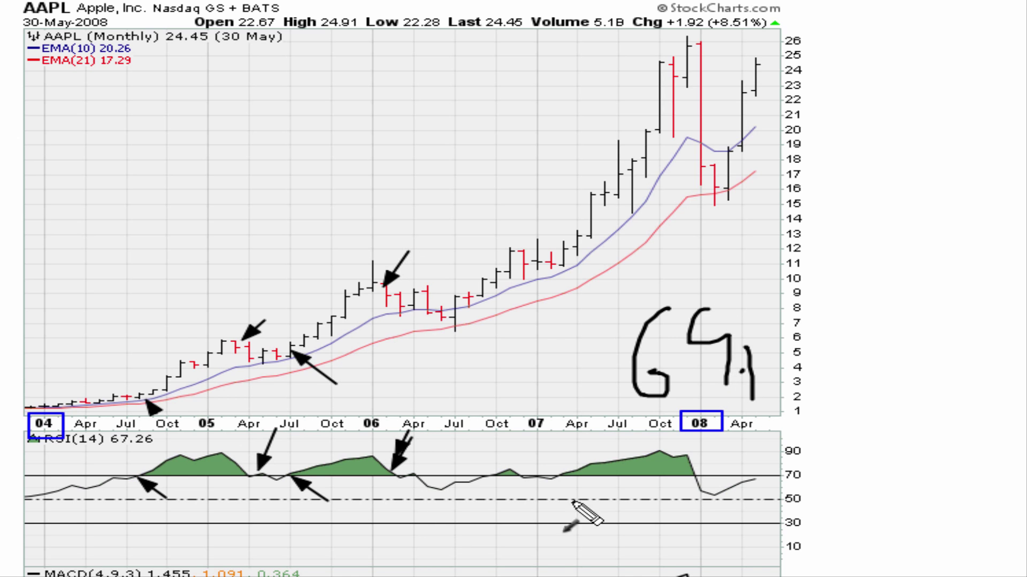
- Mark the early-2007 entry and early-2008 exit with arrows on RSI and price, and circle the 69.1 note
drag(578, 502, 560, 476)
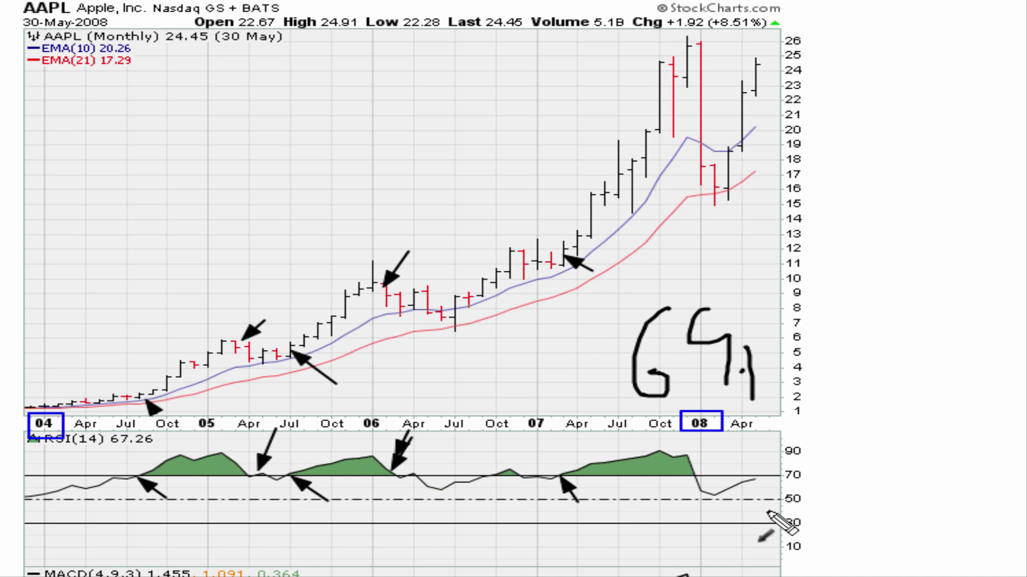
mouse_move(638, 302)
mouse_down()
mouse_move(790, 345)
mouse_move(770, 417)
mouse_move(636, 407)
mouse_move(648, 294)
mouse_up()
drag(708, 446, 694, 464)
drag(726, 37, 706, 58)
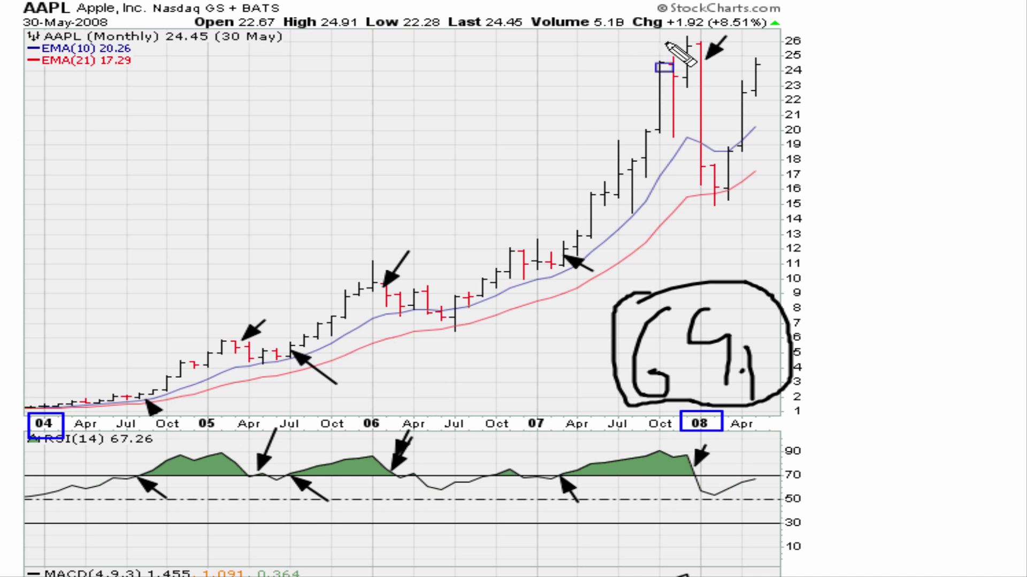
- Extend a thick blue horizontal line across the October 2007 close and mark the bars that follow, including an X below the line
drag(652, 60, 773, 65)
mouse_move(706, 68)
mouse_down()
mouse_move(732, 81)
mouse_move(711, 89)
mouse_up()
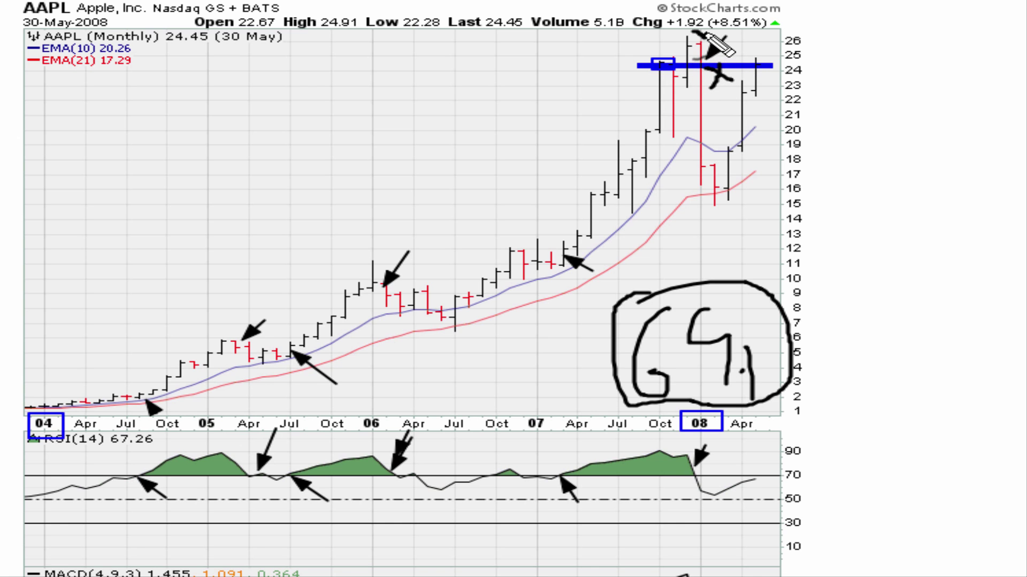
drag(688, 36, 719, 27)
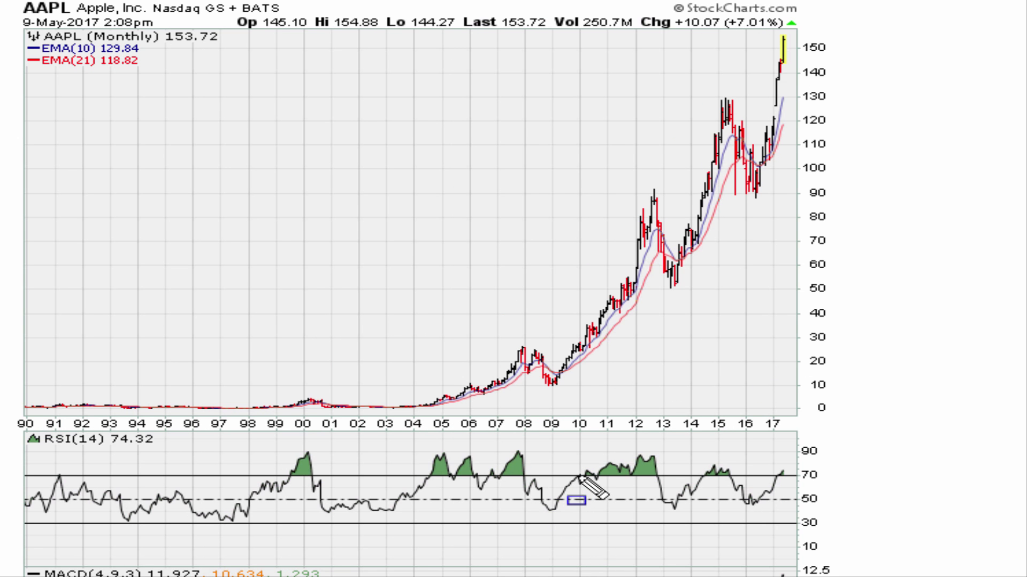
- Box the RSI crossings of 70 in early 2010 and late 2012, and the matching price areas on the long-term monthly chart
drag(574, 471, 591, 485)
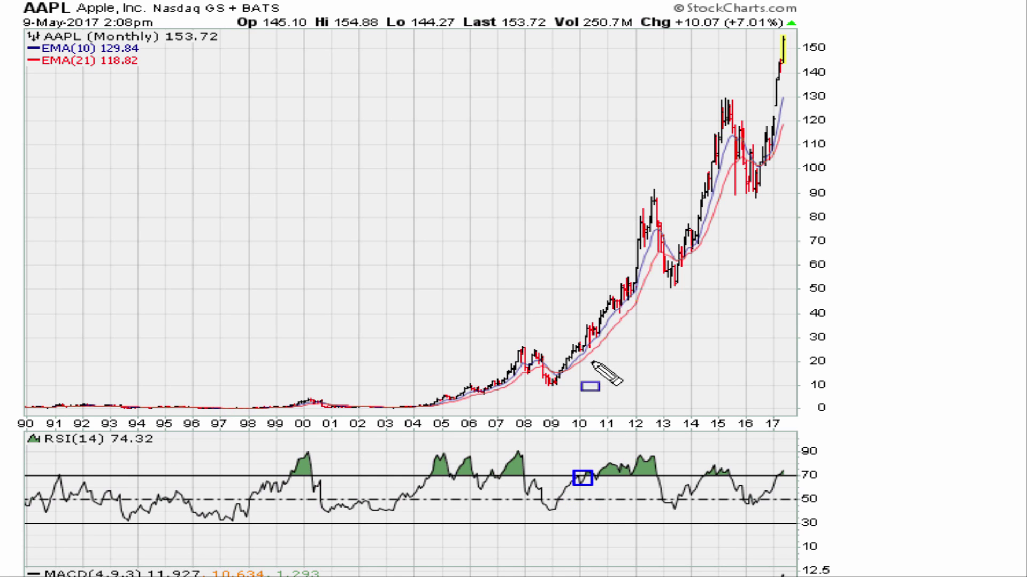
drag(578, 343, 592, 355)
drag(650, 469, 664, 482)
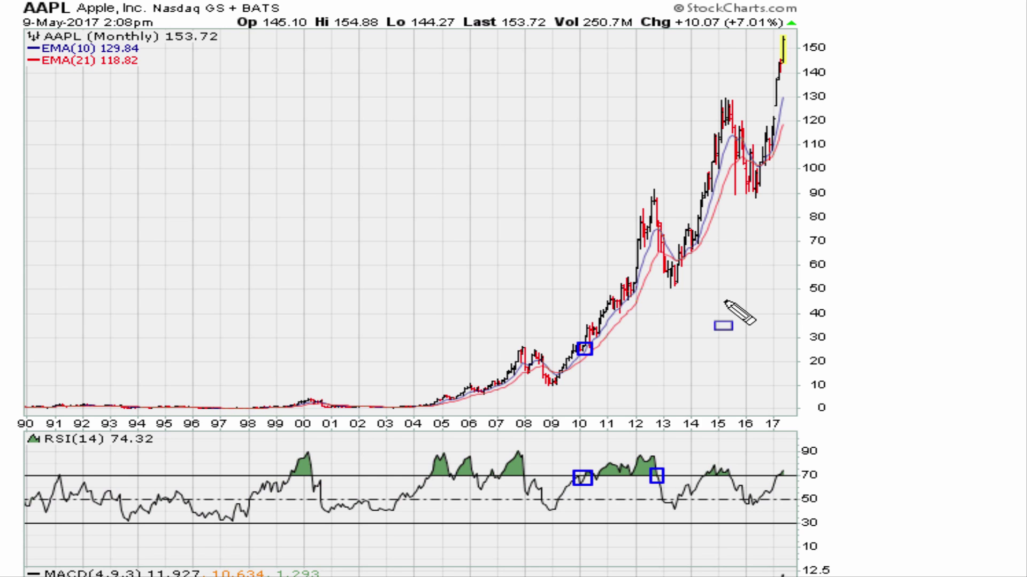
drag(640, 197, 663, 205)
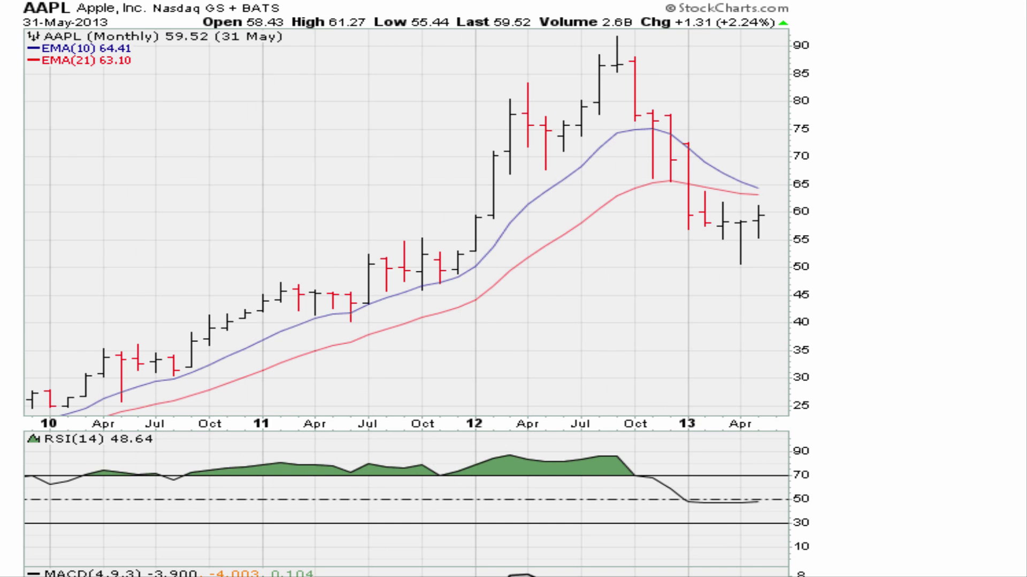
- Box the year labels 10 and 13, point an arrow at the early-2010 RSI crossing, and handwrite "69.1" on the chart
drag(62, 438, 32, 413)
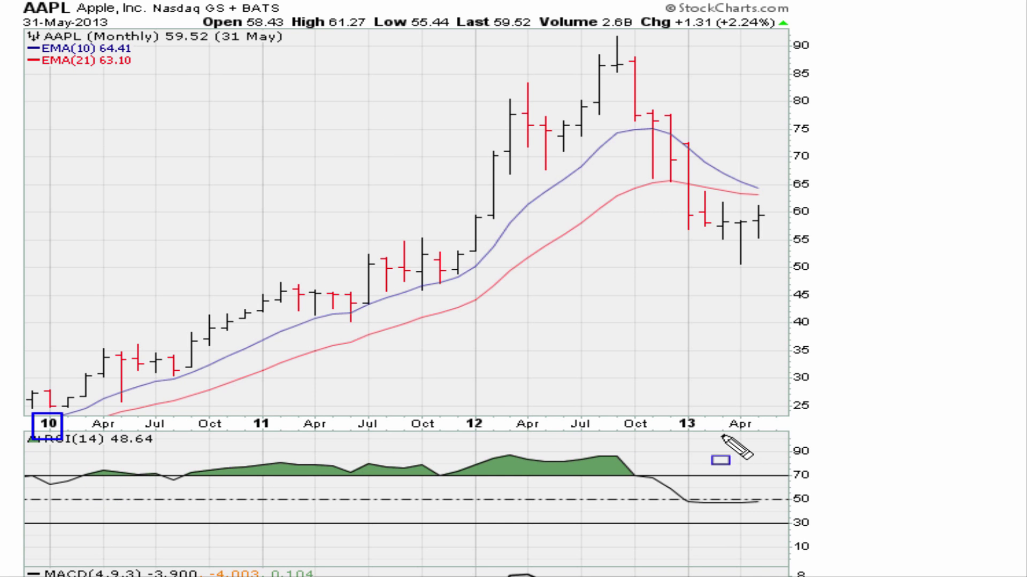
drag(677, 414, 705, 432)
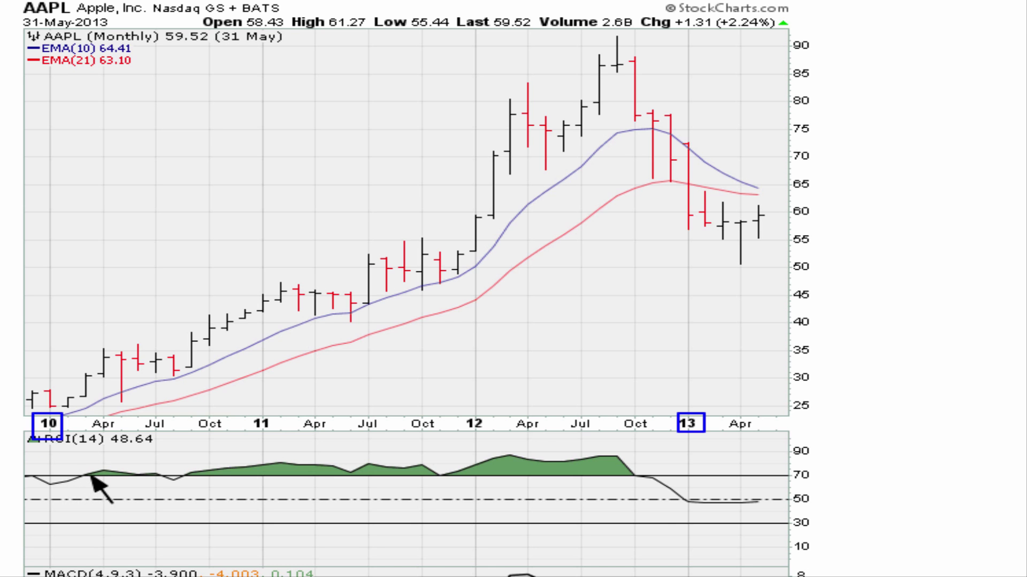
mouse_move(590, 324)
mouse_down()
mouse_move(575, 372)
mouse_move(594, 347)
mouse_move(617, 369)
mouse_move(639, 353)
mouse_move(665, 365)
mouse_up()
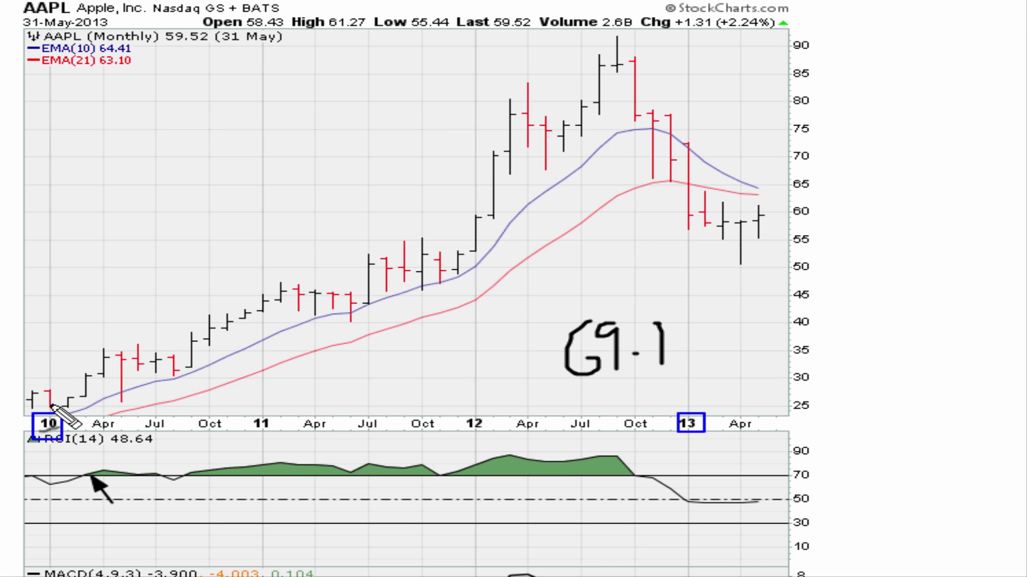
- Mark the early-2010 entry price and the late-2012 high with short strokes, and circle the 69.1 note
drag(68, 394, 104, 391)
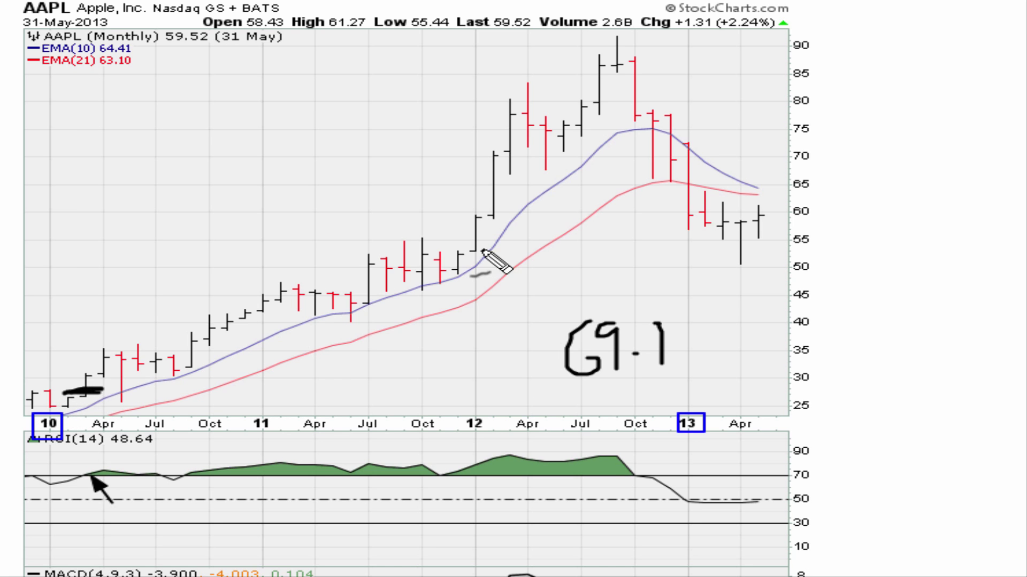
drag(595, 41, 625, 41)
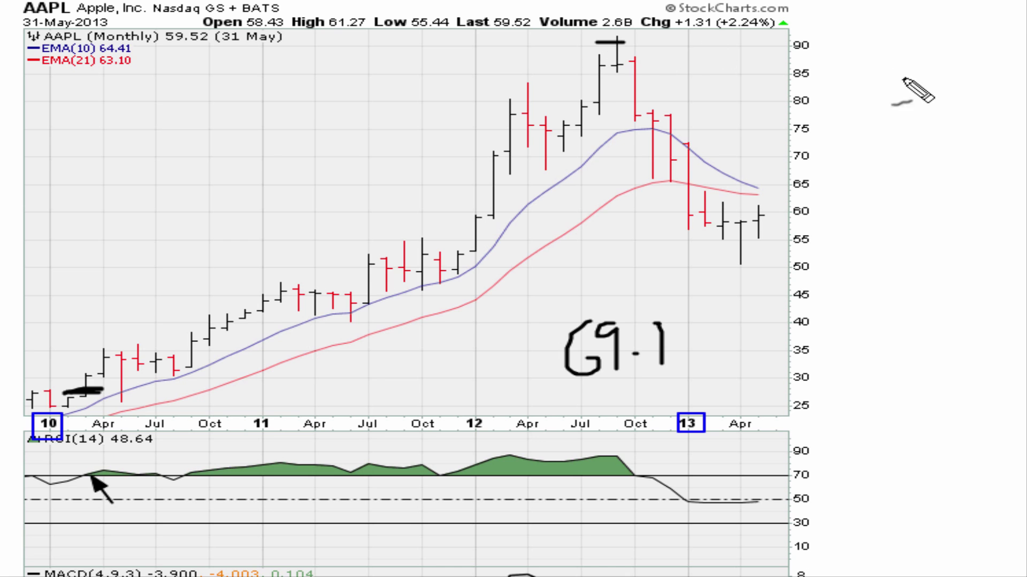
mouse_move(562, 312)
mouse_down()
mouse_move(716, 302)
mouse_move(599, 423)
mouse_move(557, 320)
mouse_up()
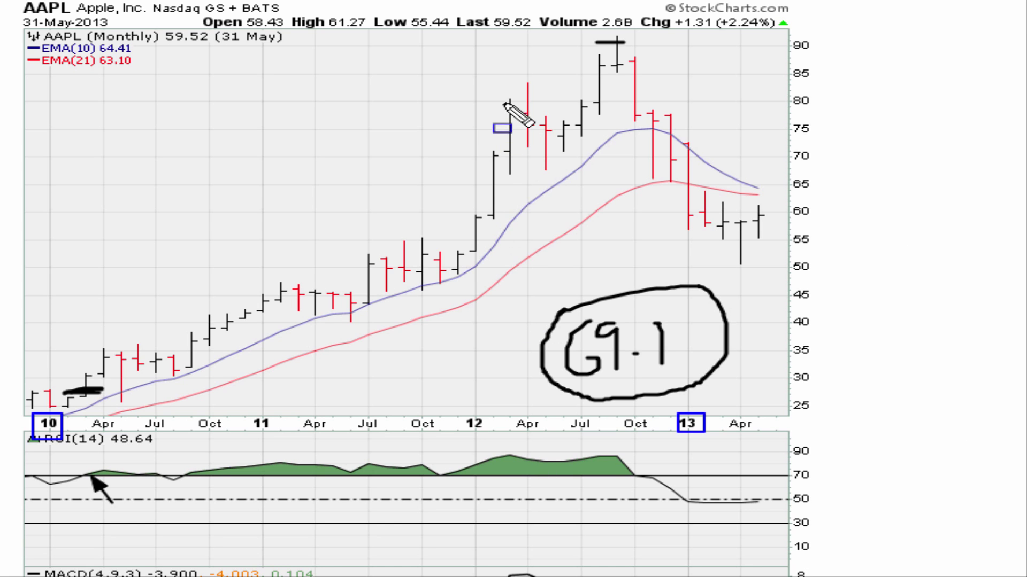
- Extend a thick blue horizontal line from the March 2012 close near 78, and hand-mark the price action around and below it
mouse_move(500, 109)
mouse_down()
mouse_move(534, 126)
mouse_move(767, 111)
mouse_up()
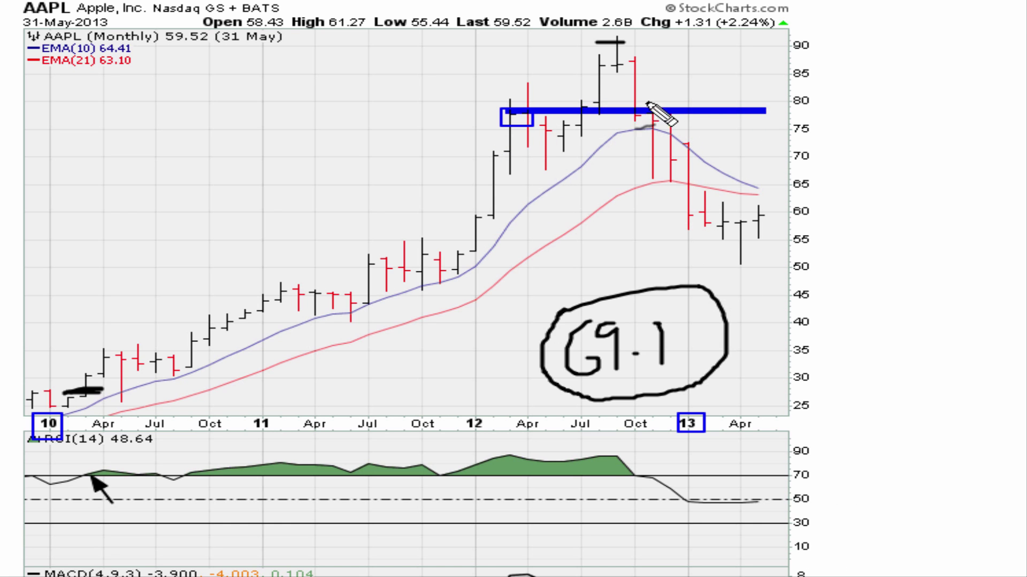
mouse_move(610, 118)
mouse_down()
mouse_move(636, 128)
mouse_move(610, 137)
mouse_up()
mouse_move(537, 59)
mouse_down()
mouse_move(583, 92)
mouse_move(572, 92)
mouse_move(705, 134)
mouse_move(717, 116)
mouse_up()
mouse_move(693, 177)
mouse_down()
mouse_move(794, 191)
mouse_move(818, 250)
mouse_up()
drag(819, 251, 832, 226)
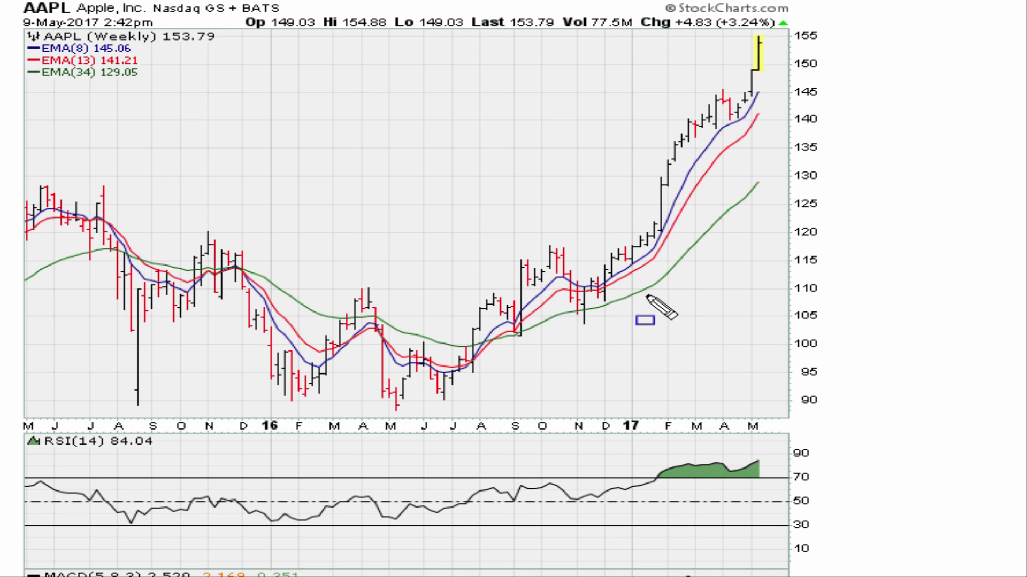
- Point arrows at the early-2017 weekly RSI crossing of 70 and its price bar, handwrite a note beside them, and clear the markings
drag(678, 505, 659, 481)
drag(713, 264, 657, 244)
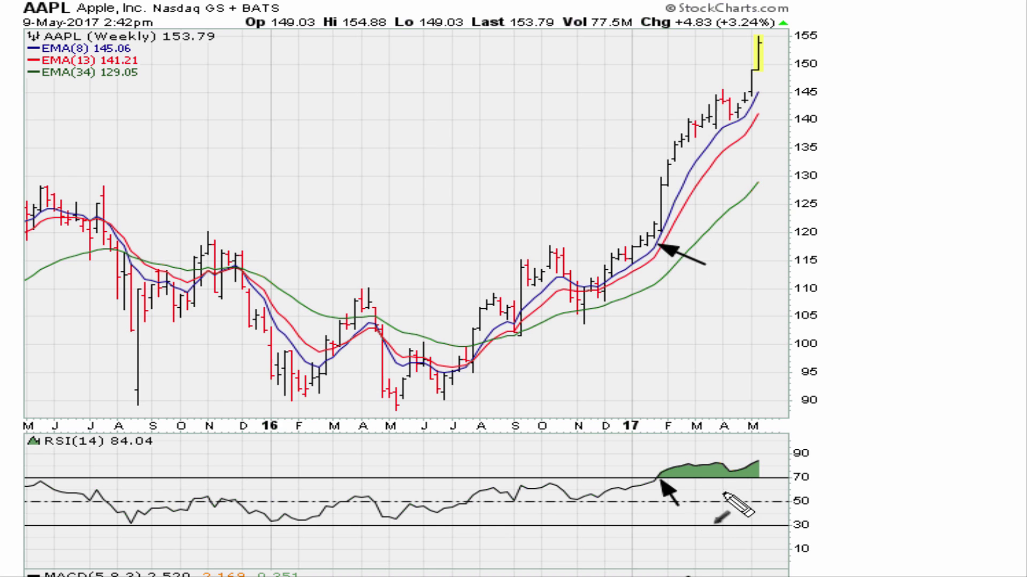
mouse_move(695, 338)
mouse_down()
mouse_move(678, 398)
mouse_move(692, 377)
mouse_up()
mouse_move(746, 347)
mouse_down()
mouse_move(721, 368)
mouse_move(748, 397)
mouse_up()
click(765, 373)
drag(786, 348, 788, 395)
mouse_move(703, 303)
mouse_down()
mouse_move(765, 289)
mouse_move(832, 313)
mouse_move(874, 304)
mouse_move(882, 235)
mouse_move(850, 251)
mouse_up()
key(e)
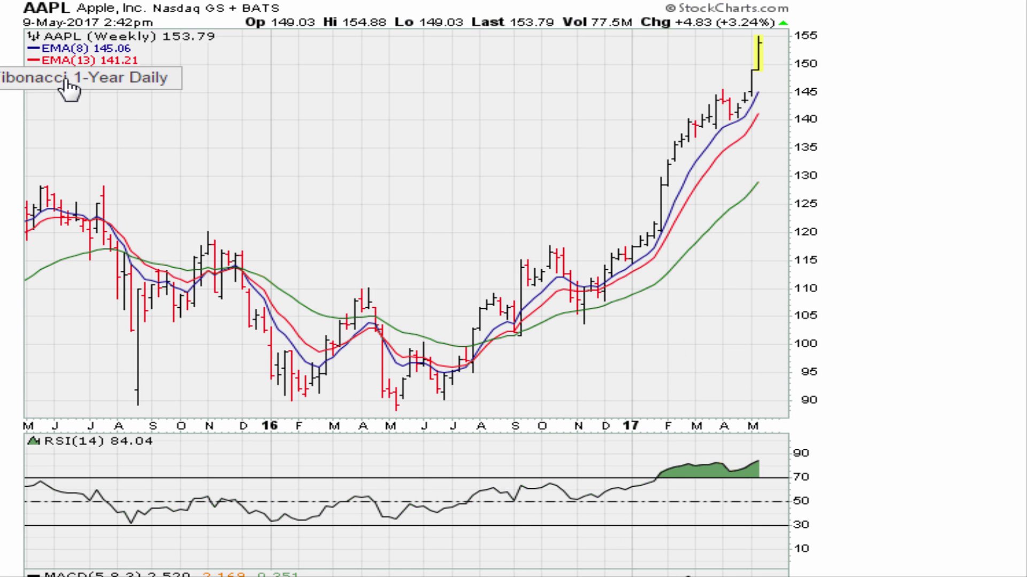
- Open the Fibonacci 1-Year Daily chart, box the May RSI rise, and point arrows at the 2017 RSI crossings and the January and March prices
click(67, 88)
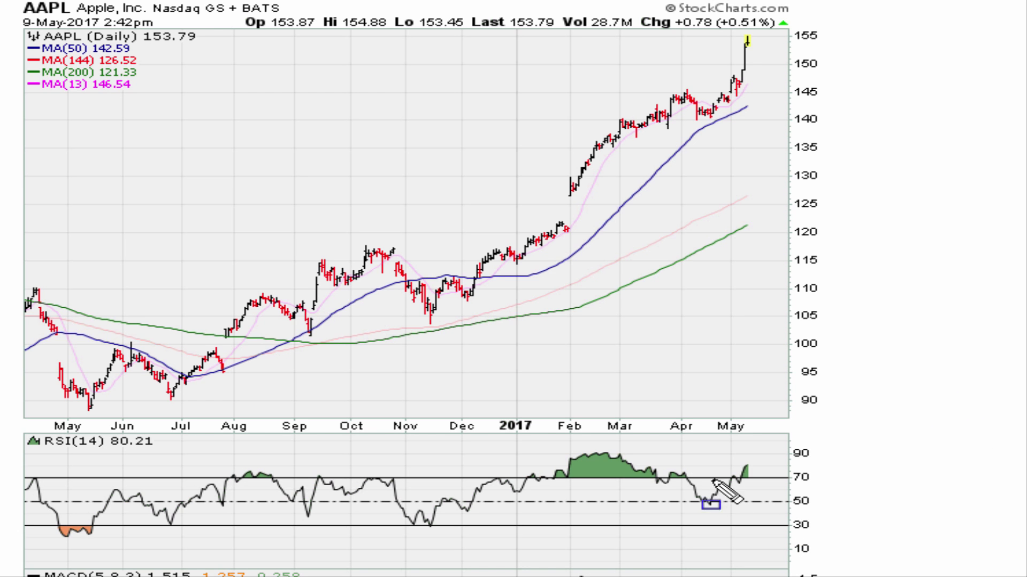
drag(737, 460, 777, 491)
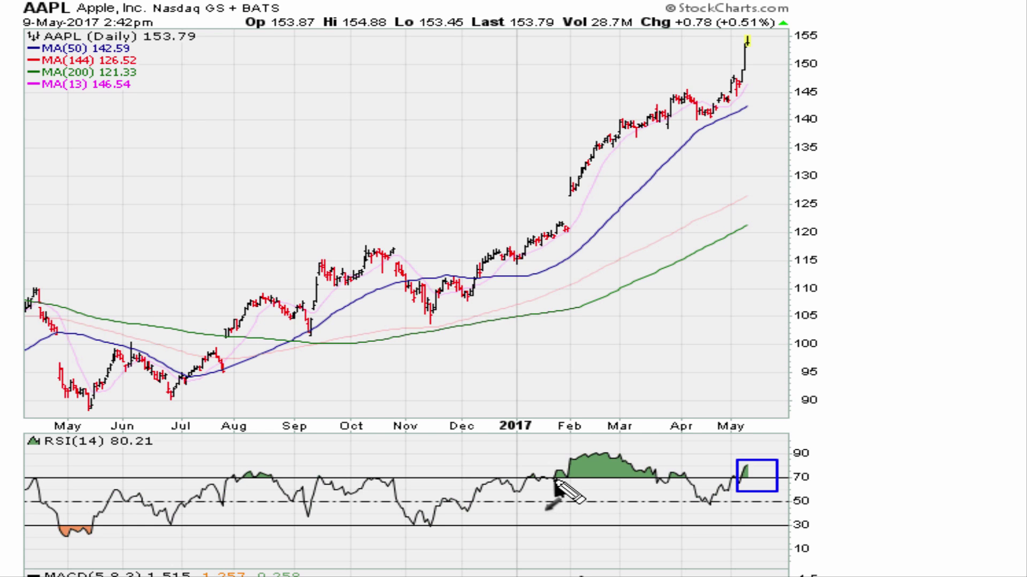
drag(560, 263, 536, 246)
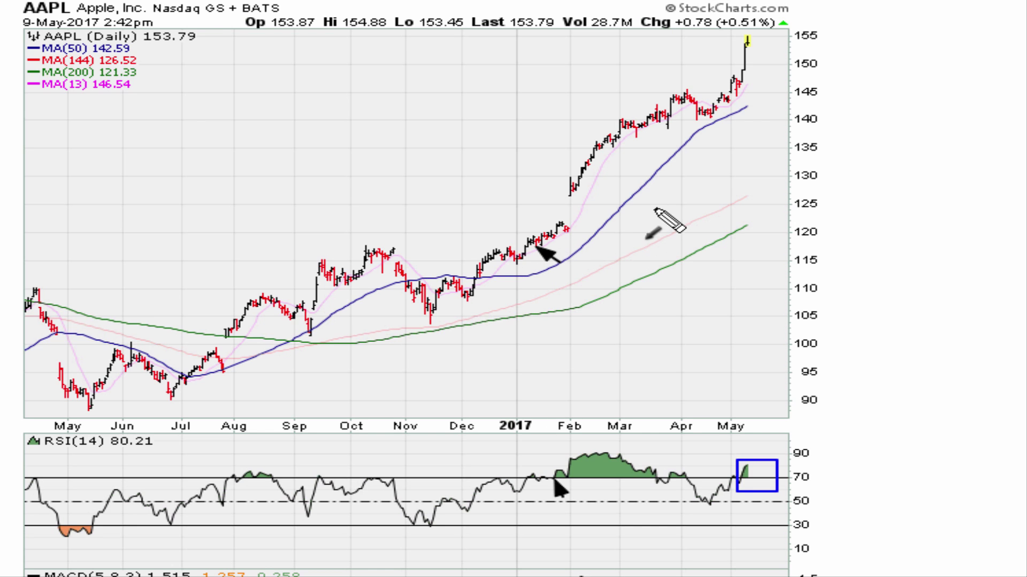
drag(673, 446, 658, 478)
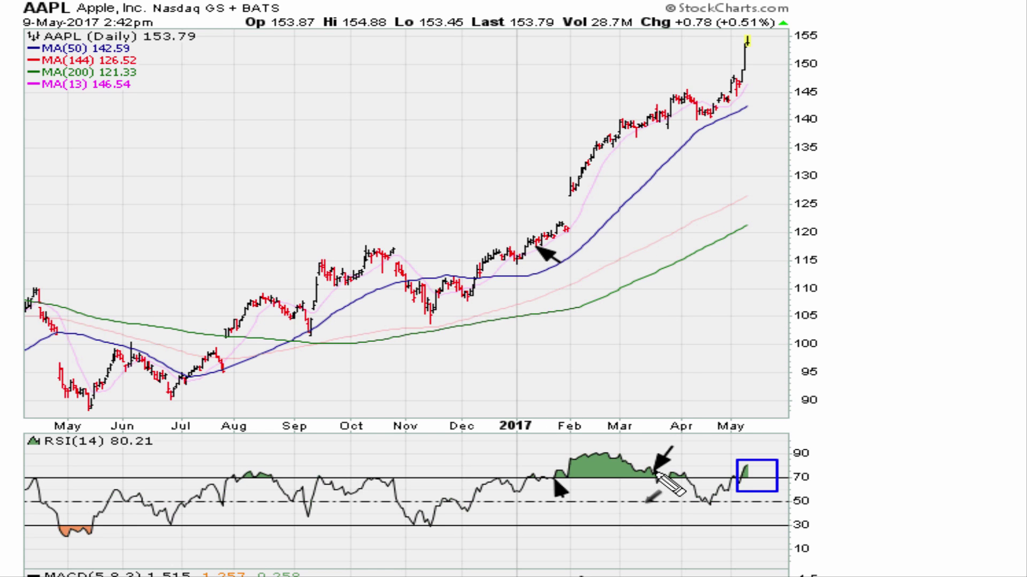
drag(701, 65, 663, 104)
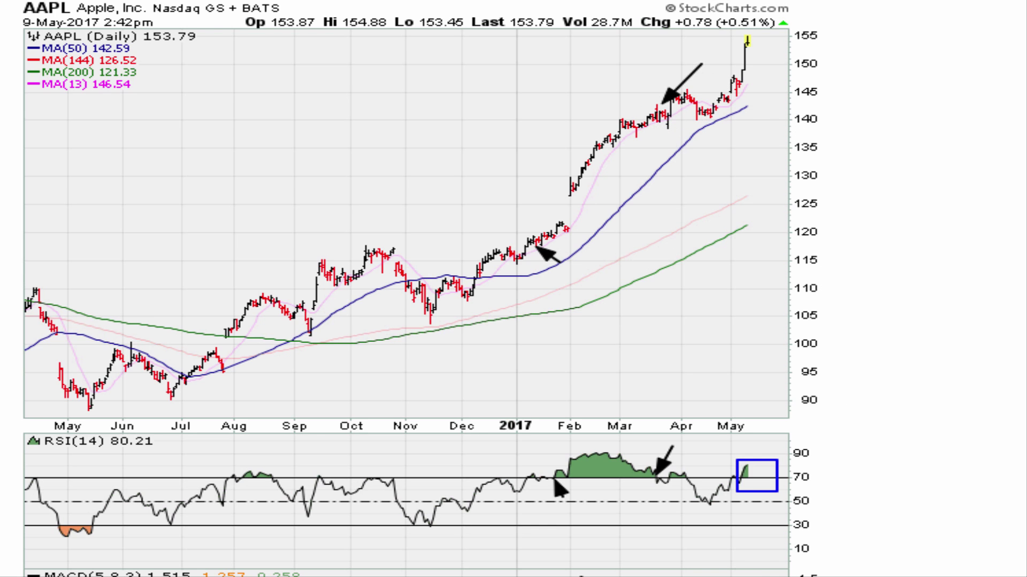
drag(762, 495, 741, 480)
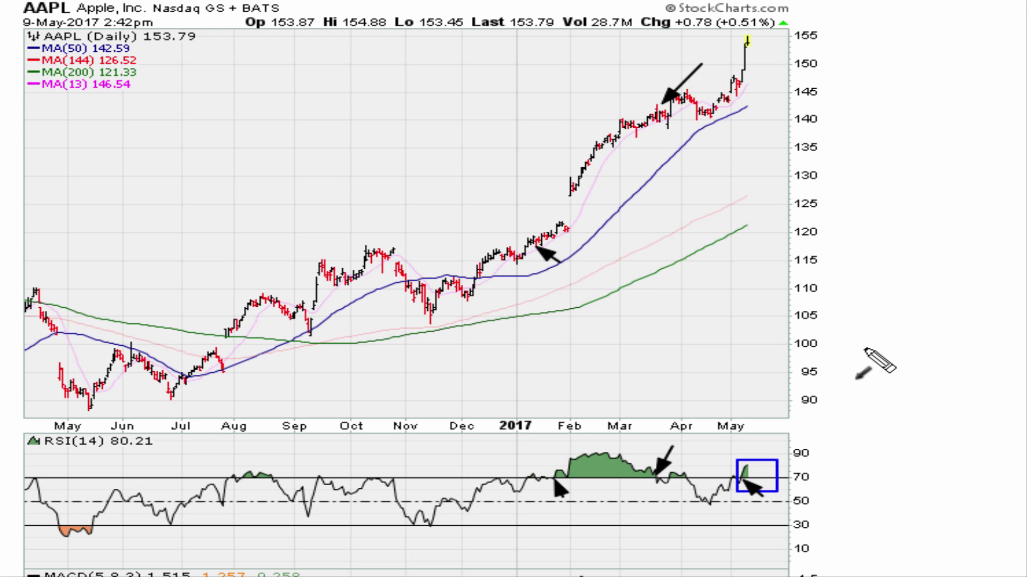
key(Escape)
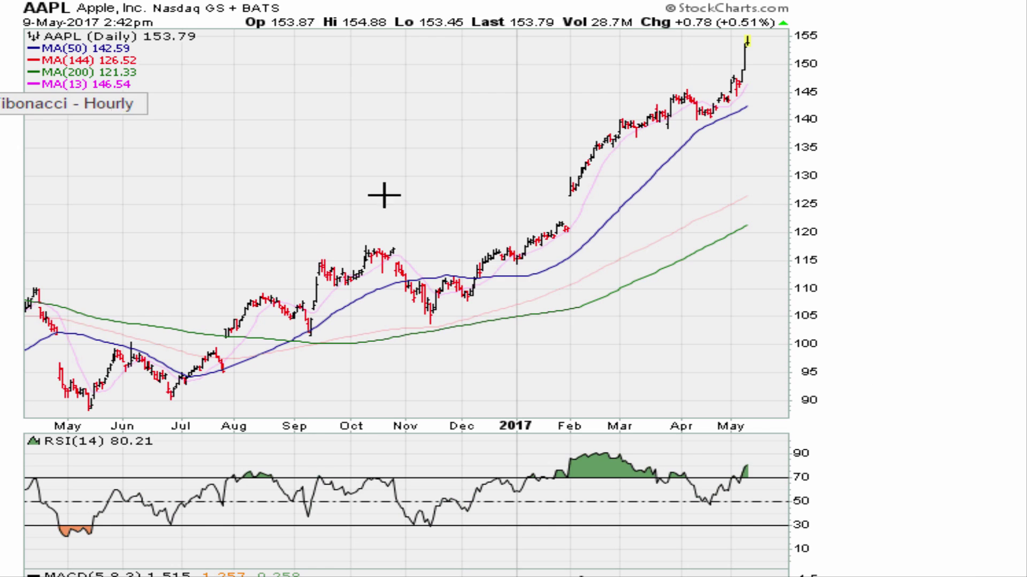
- Open the Fibonacci - Hourly chart, handwrite "69.1" below the price bars, and circle it
click(124, 112)
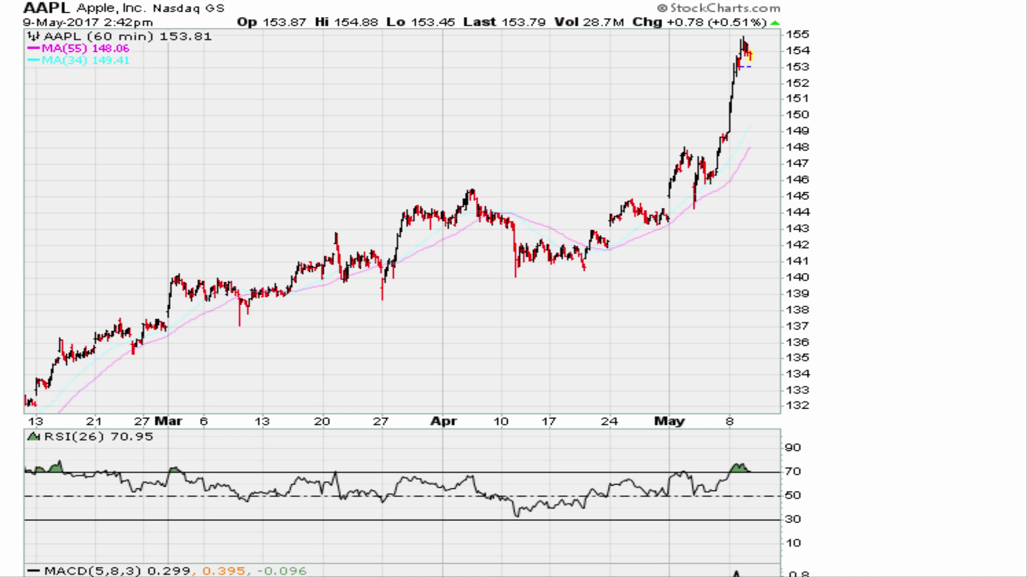
mouse_move(653, 300)
mouse_down()
mouse_move(607, 328)
mouse_move(669, 335)
mouse_move(688, 378)
mouse_move(705, 362)
mouse_up()
drag(733, 314, 733, 377)
drag(697, 351, 707, 353)
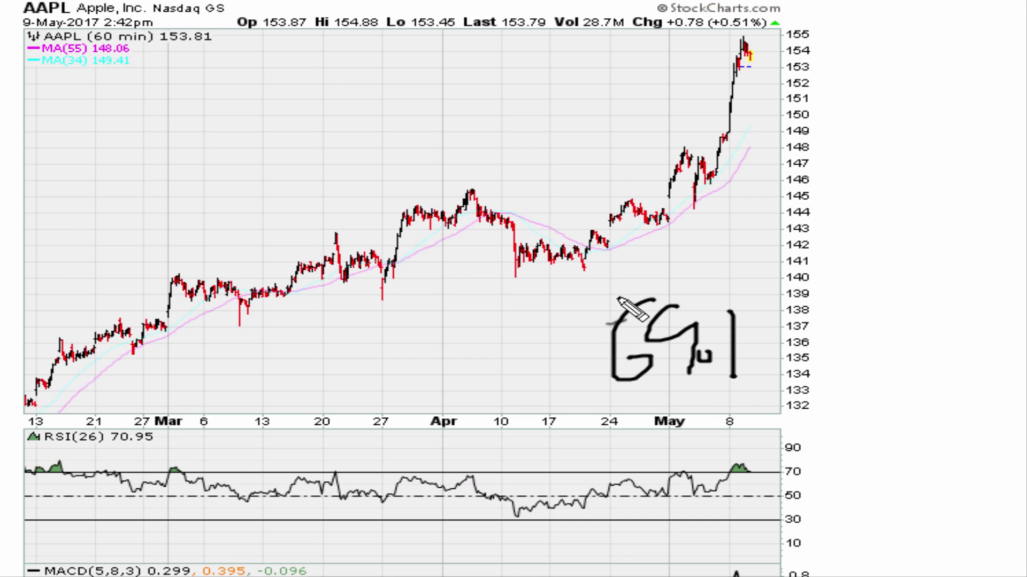
mouse_move(595, 294)
mouse_down()
mouse_move(703, 273)
mouse_move(760, 386)
mouse_move(573, 410)
mouse_move(594, 292)
mouse_up()
- Handwrite the timeframe letters M, W, D and H descending across the hourly price chart, and clear the annotations
mouse_move(374, 100)
mouse_down()
mouse_move(392, 133)
mouse_move(442, 104)
mouse_move(478, 138)
mouse_move(545, 151)
mouse_move(576, 225)
mouse_move(567, 225)
mouse_up()
mouse_move(604, 179)
mouse_down()
mouse_move(629, 233)
mouse_move(650, 184)
mouse_up()
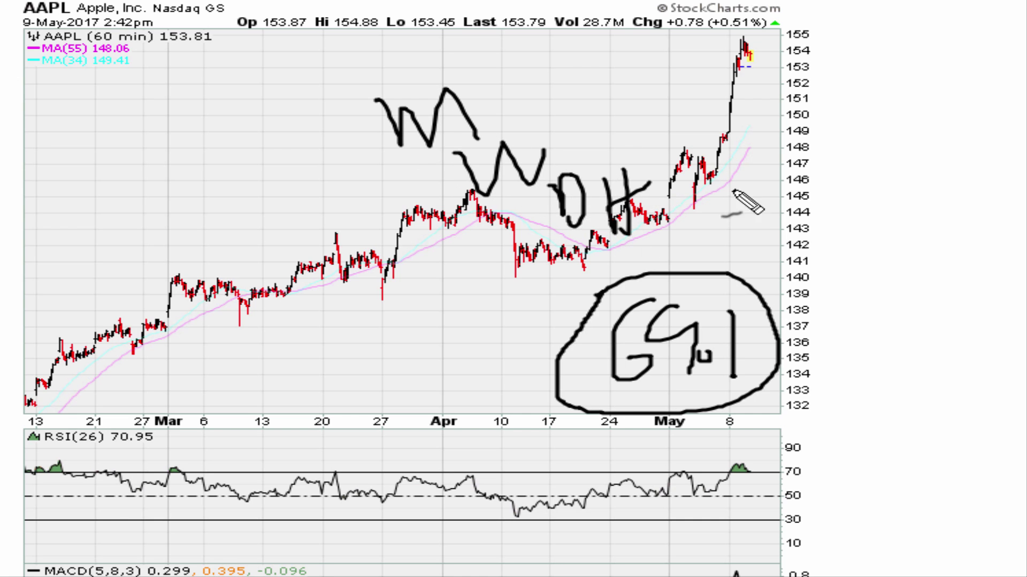
drag(701, 246, 898, 209)
key(e)
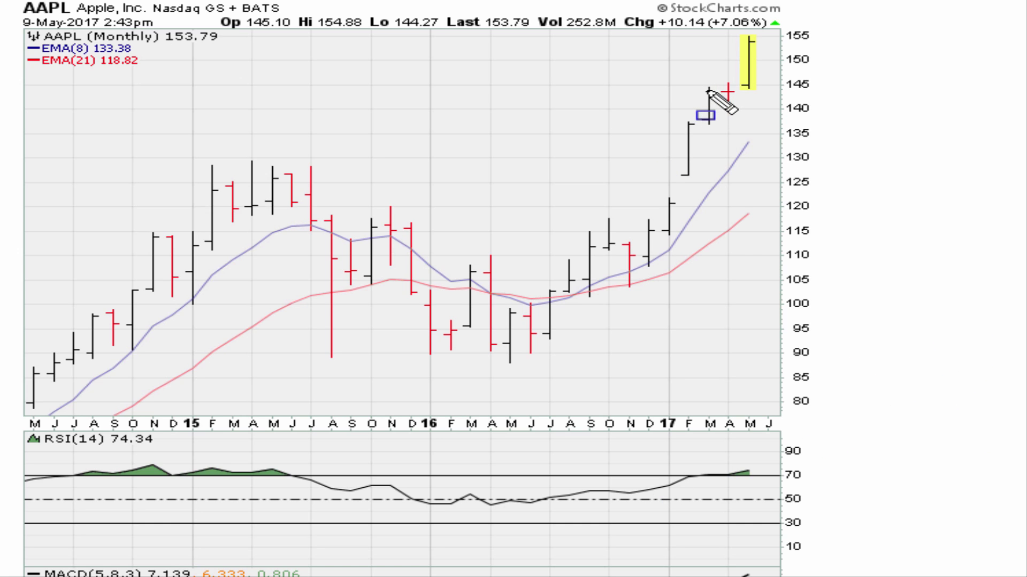
- Box the March 2017 close on the monthly chart and extend a thick blue horizontal line from it past the current bar
drag(712, 92, 720, 100)
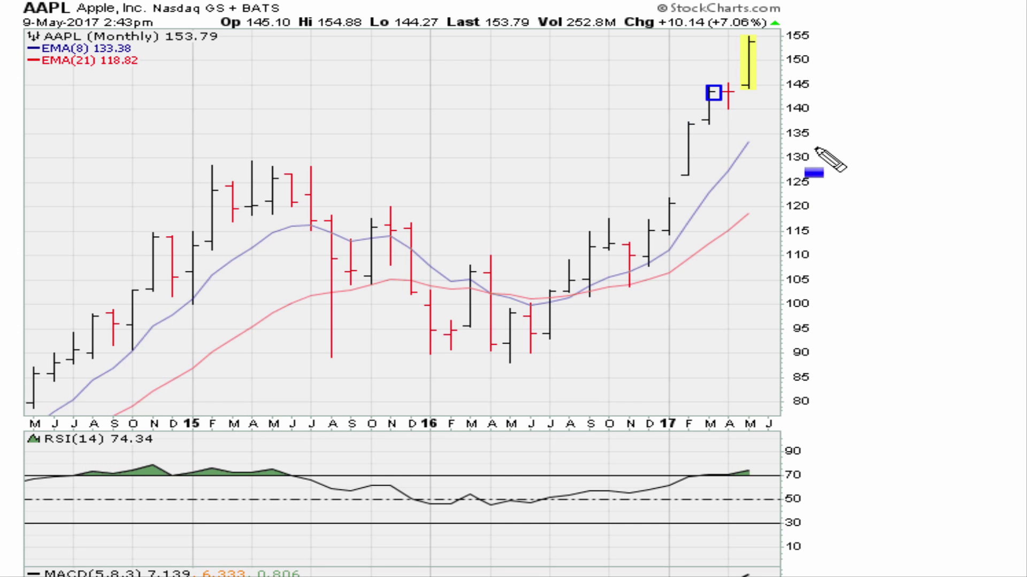
drag(692, 95, 832, 96)
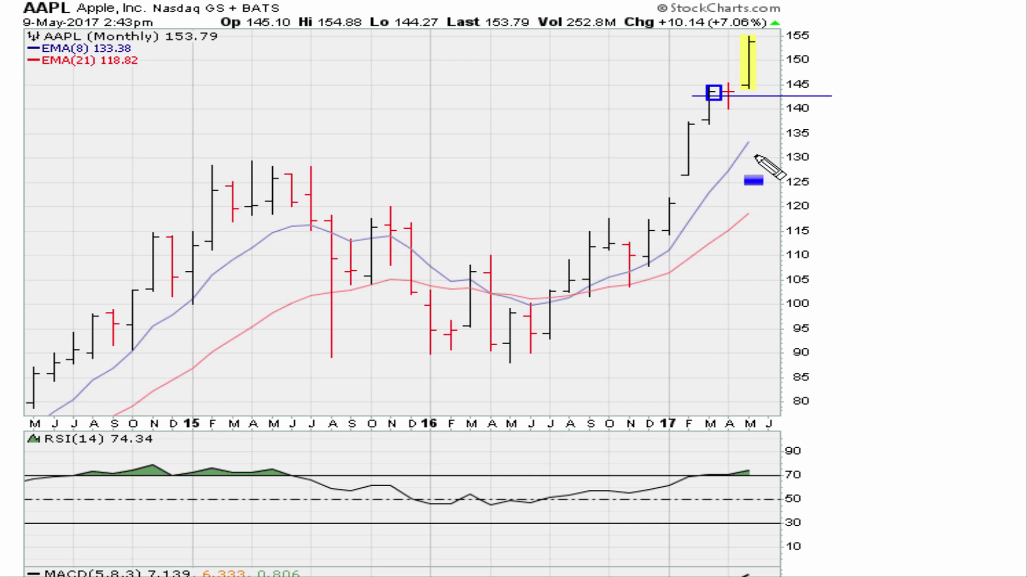
drag(700, 95, 822, 94)
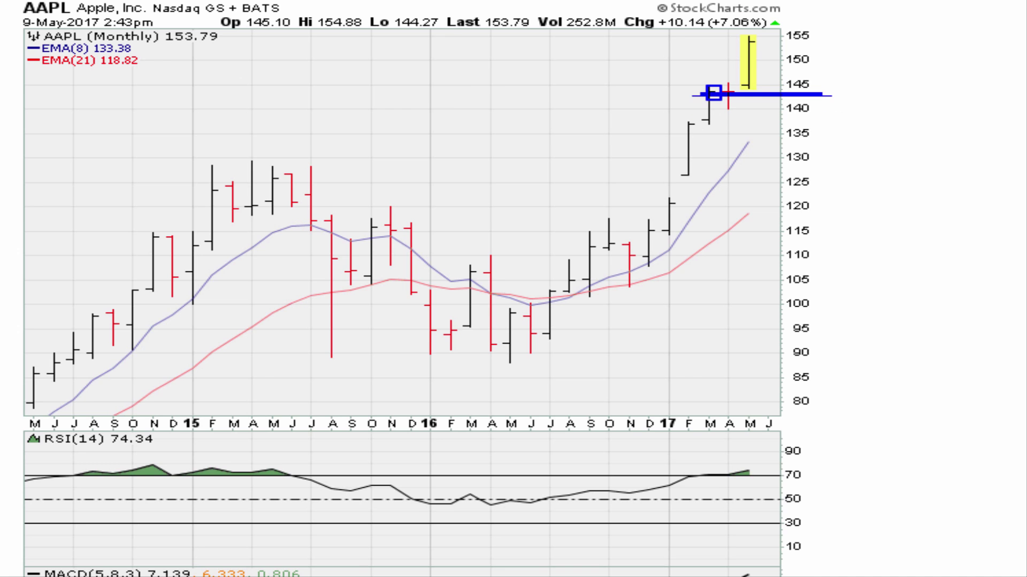
- Handwrite the price level "143.66" beside the blue support line on the monthly chart
drag(419, 71, 438, 125)
mouse_move(472, 63)
mouse_down()
mouse_move(470, 98)
mouse_move(530, 95)
mouse_up()
mouse_move(502, 75)
mouse_down()
mouse_move(502, 110)
mouse_move(544, 95)
mouse_move(532, 127)
mouse_up()
click(556, 85)
drag(578, 52, 583, 88)
mouse_move(609, 50)
mouse_down()
mouse_move(622, 77)
mouse_move(611, 97)
mouse_up()
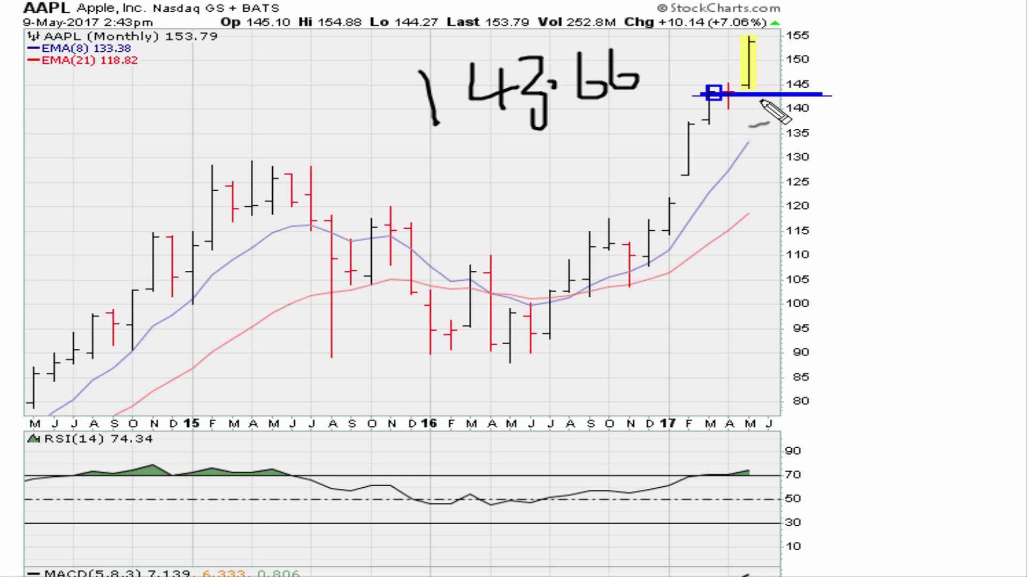
- Draw a downward arrow crossing the blue line after the May 2017 bar, and add emphasis strokes under the 143.66 note
drag(766, 75, 778, 130)
drag(796, 128, 824, 111)
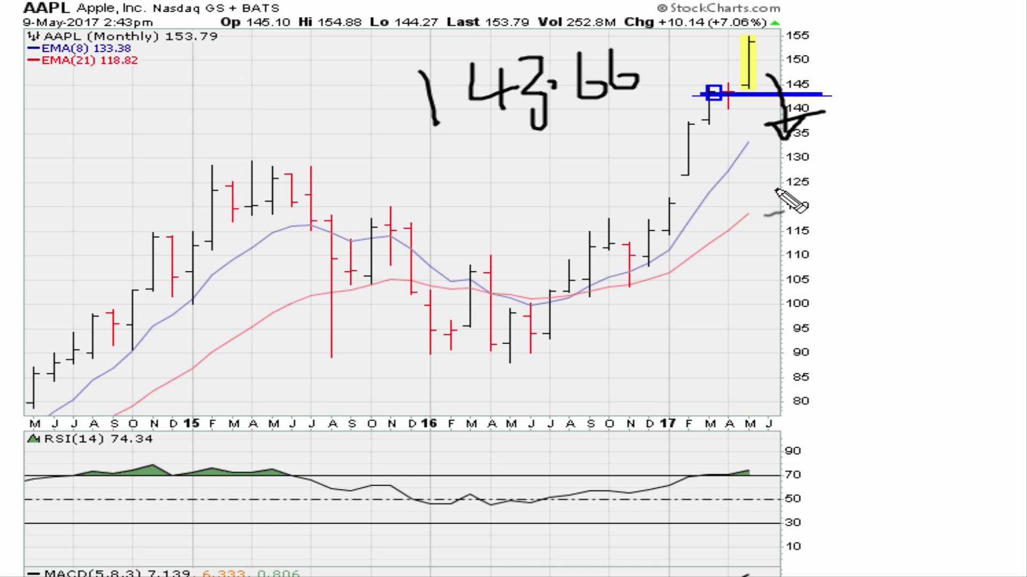
mouse_move(498, 156)
mouse_down()
mouse_move(535, 143)
mouse_move(535, 156)
mouse_up()
drag(507, 201, 537, 188)
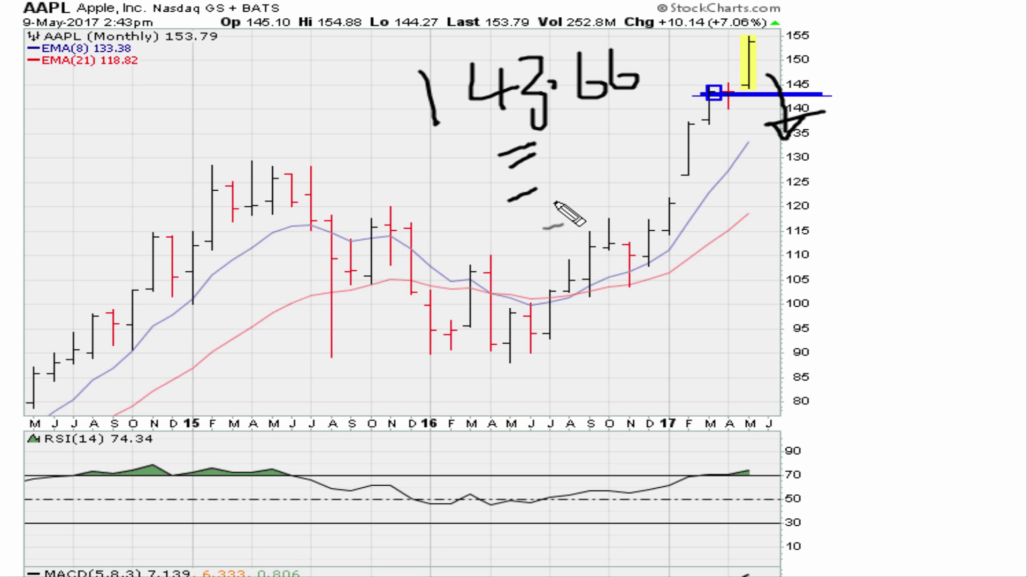